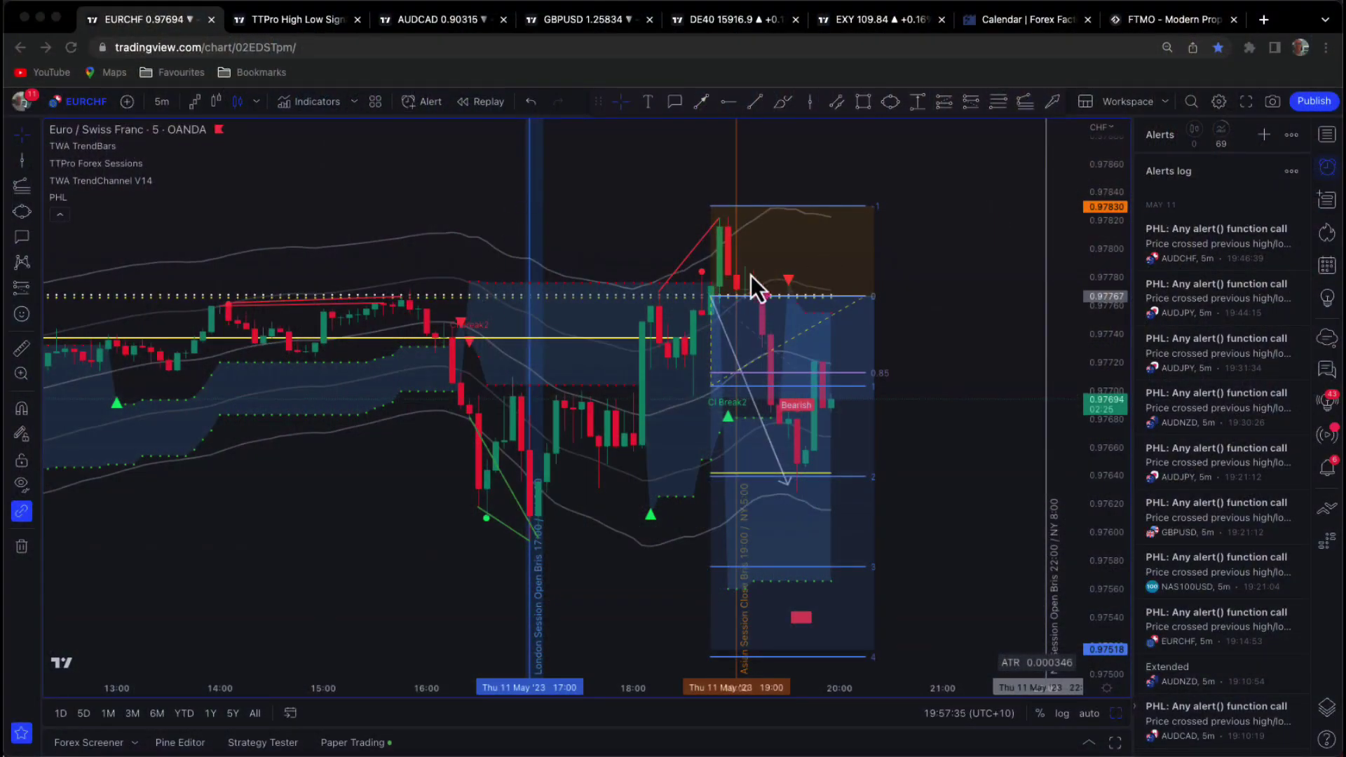
# - Circle the candles retesting the dotted level near 19:00, handwrite an underlined "VIP" in the empty chart area, and clear the annotations
pyautogui.moveTo(781, 274); pyautogui.dragTo(721, 308)
pyautogui.moveTo(918, 258)
pyautogui.mouseDown()
pyautogui.moveTo(949, 261)
pyautogui.moveTo(969, 294)
pyautogui.mouseUp()
pyautogui.moveTo(987, 264)
pyautogui.mouseDown()
pyautogui.moveTo(1003, 294)
pyautogui.moveTo(991, 258)
pyautogui.mouseUp()
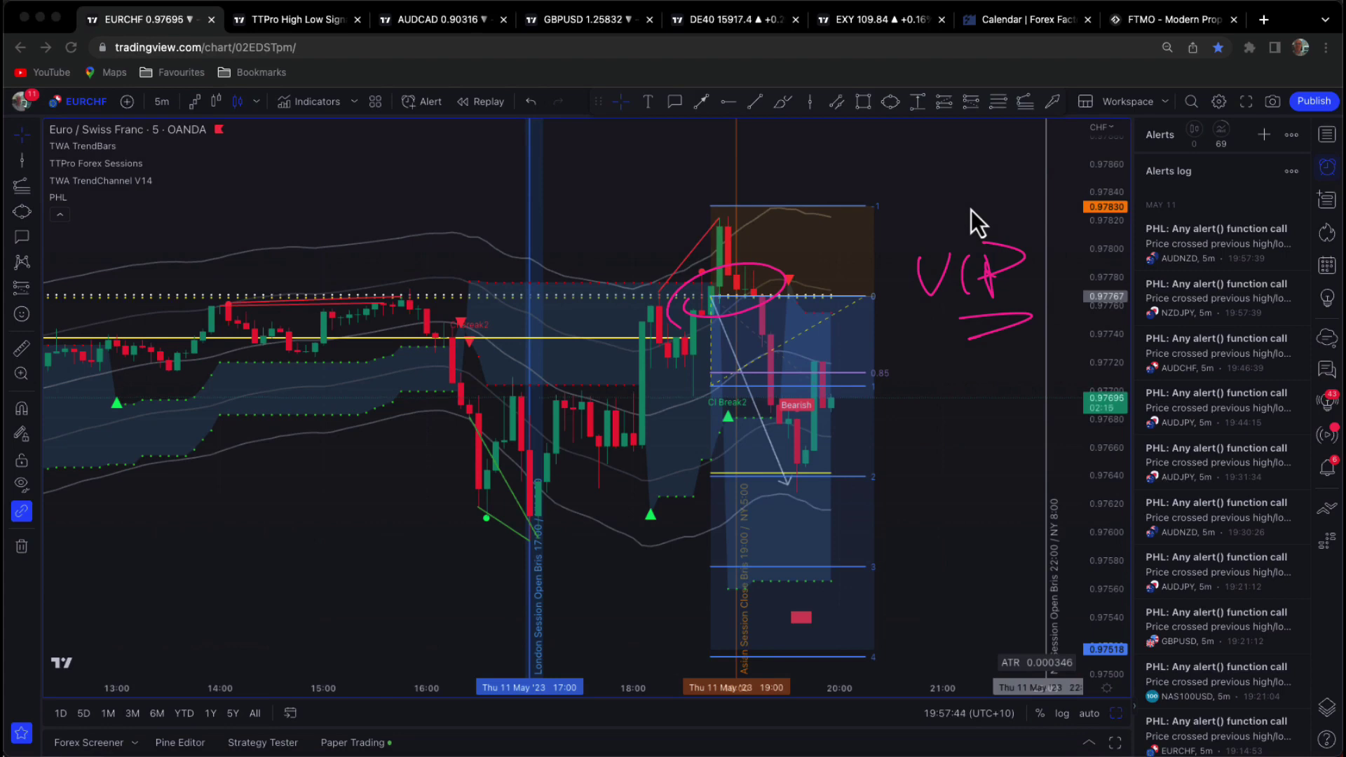
pyautogui.press('Escape')
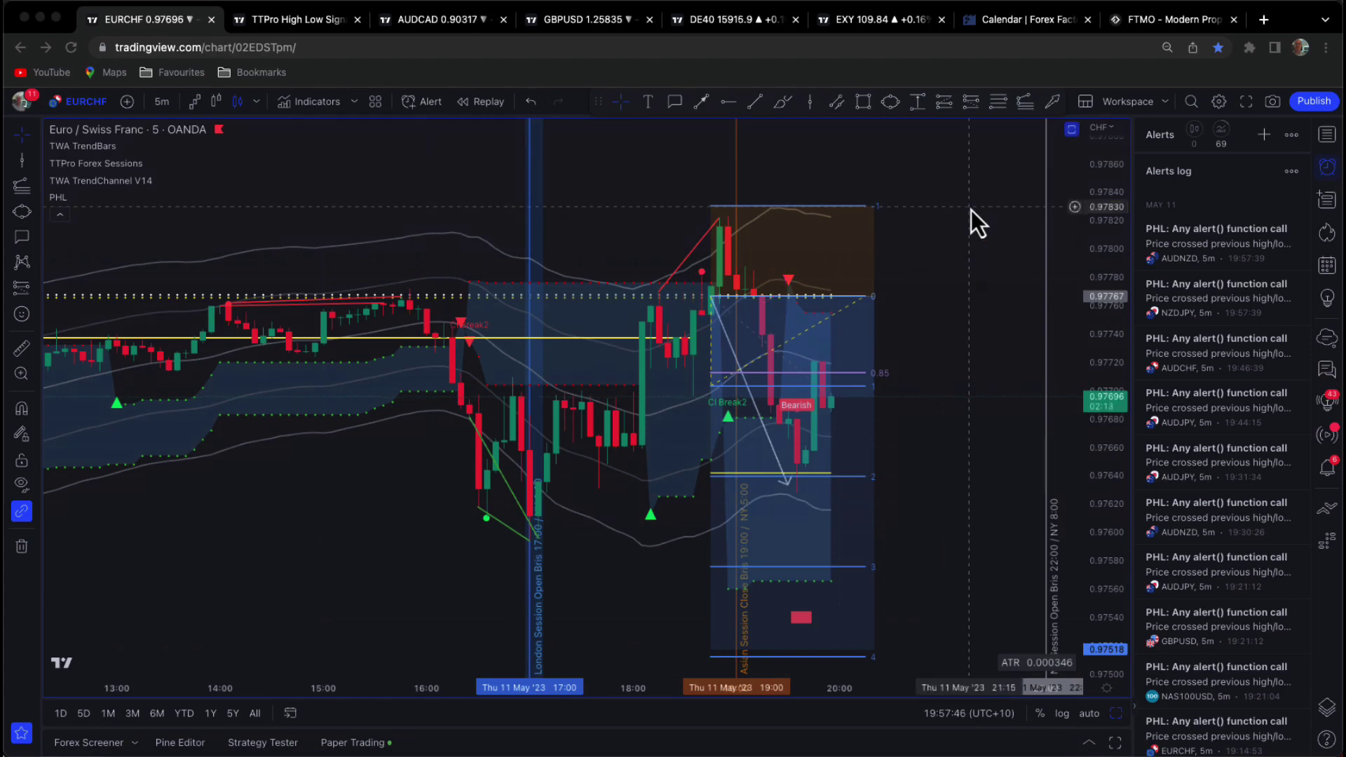
# - Annotate the PHL indicator label with a circle and arrow, and point arrows at the dotted level near 16:30
pyautogui.hotkey('ctrl', 'a')
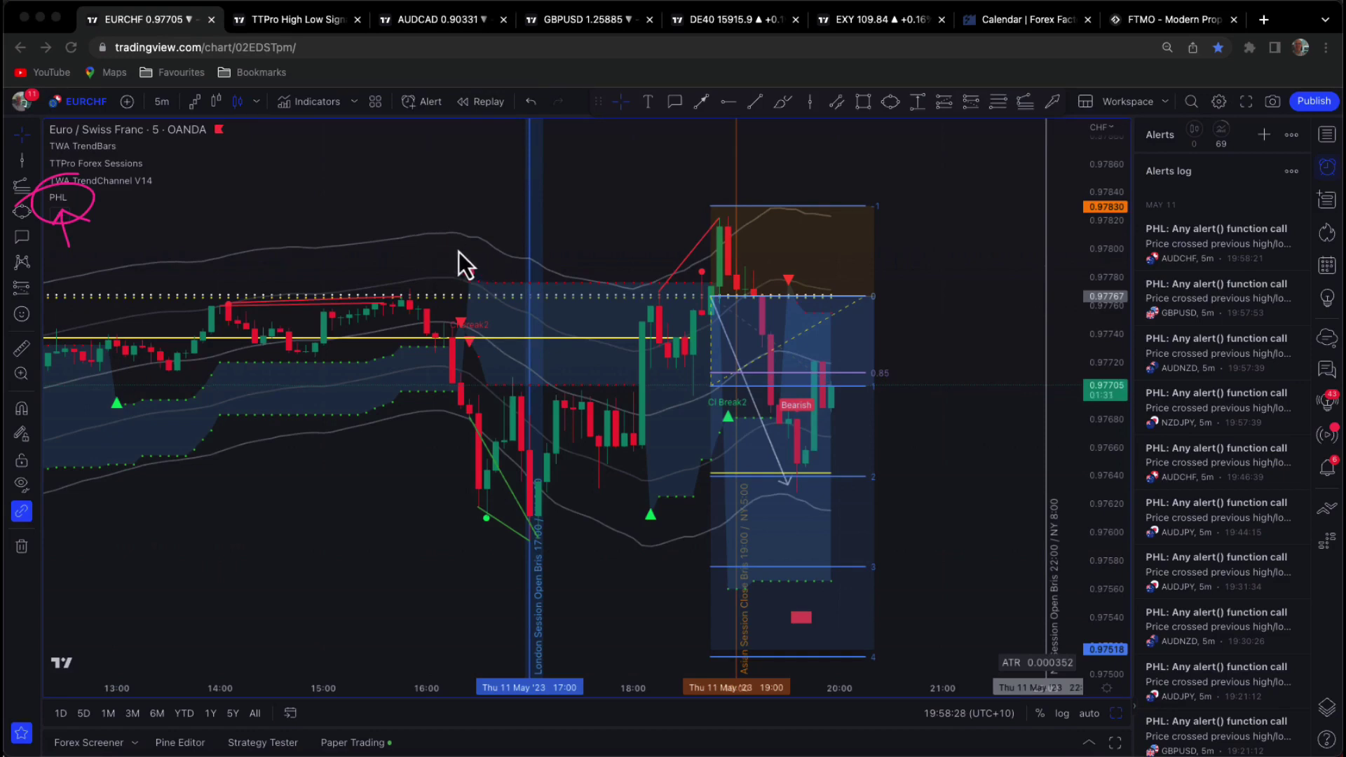
pyautogui.moveTo(435, 225)
pyautogui.mouseDown()
pyautogui.moveTo(467, 288)
pyautogui.moveTo(476, 263)
pyautogui.mouseUp()
pyautogui.moveTo(466, 313); pyautogui.dragTo(478, 308)
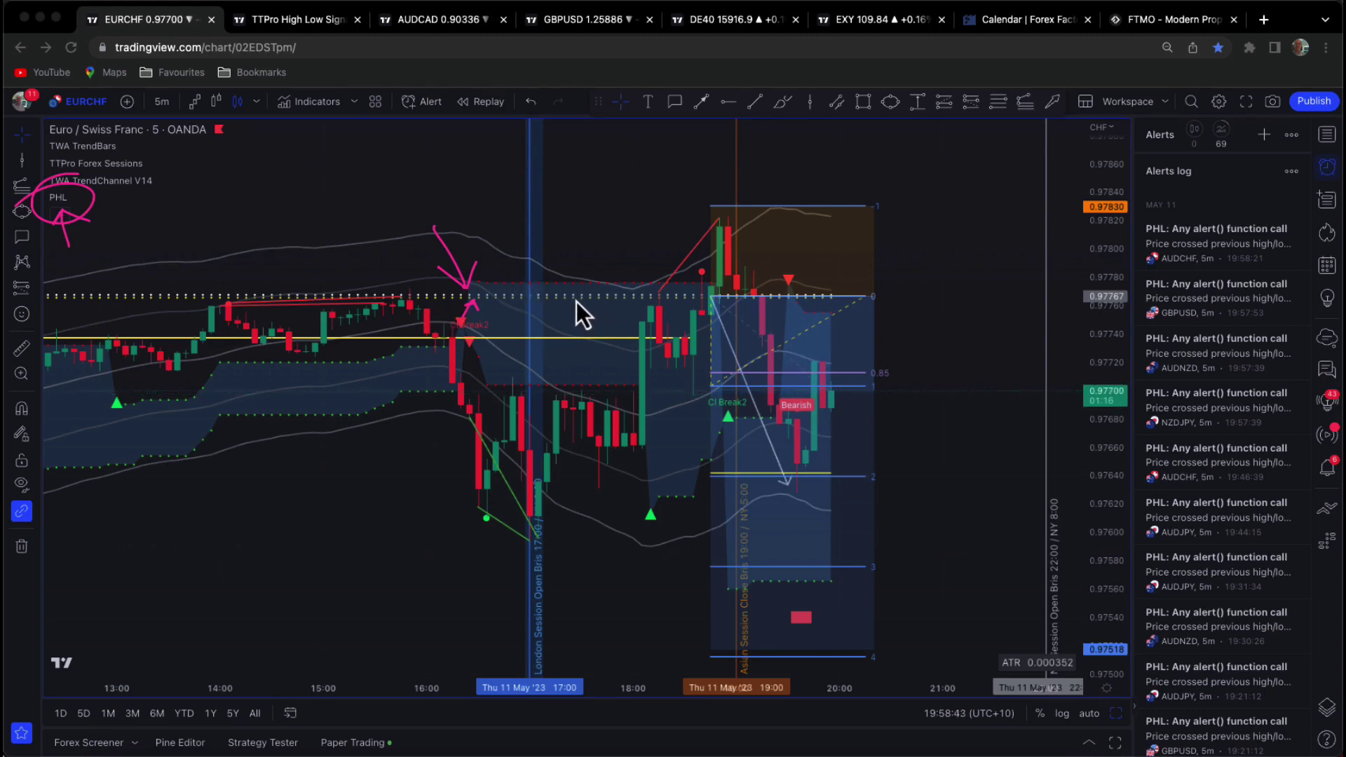
# - Point arrows at the TWA TrendChannel V14 label and the yellow line, and mark the gap between the dotted and yellow lines near 13:00
pyautogui.moveTo(515, 316); pyautogui.dragTo(499, 327)
pyautogui.moveTo(217, 161); pyautogui.dragTo(163, 178)
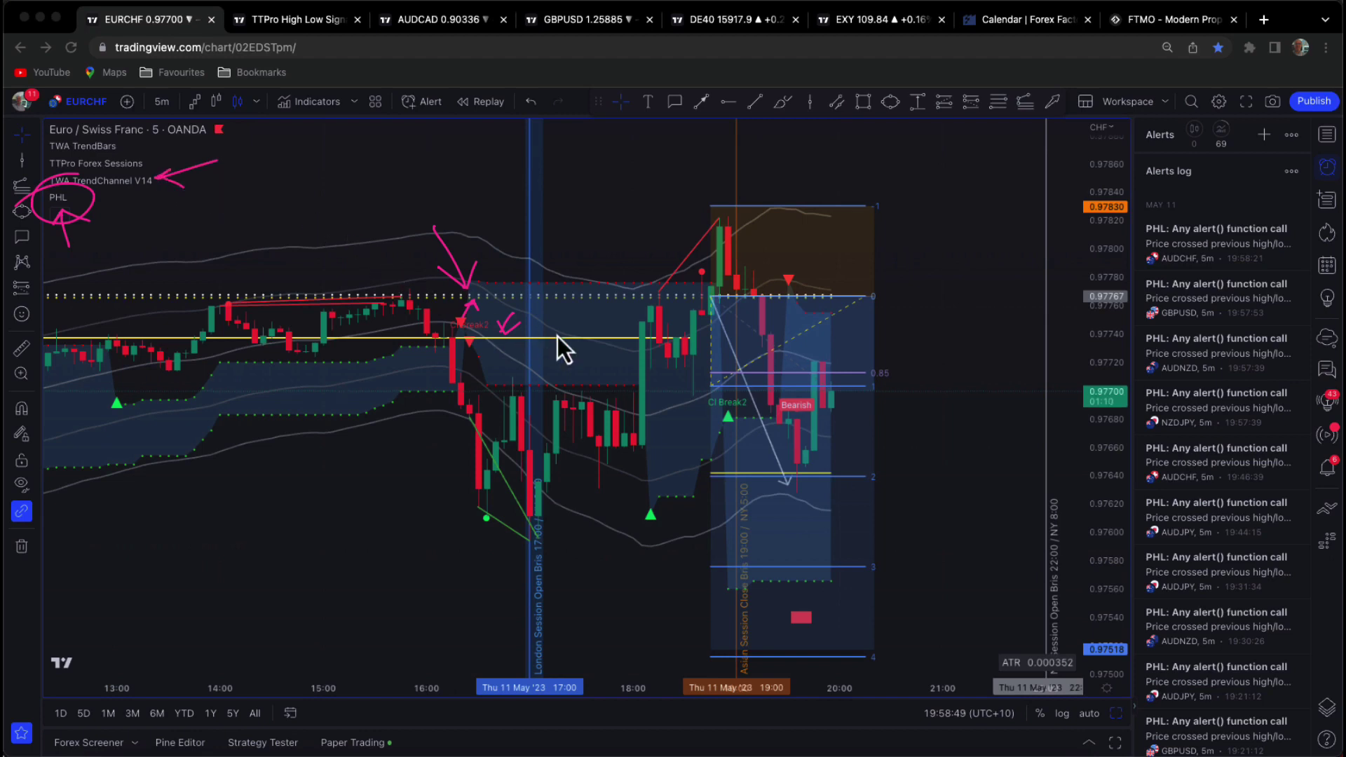
pyautogui.moveTo(504, 341); pyautogui.dragTo(508, 347)
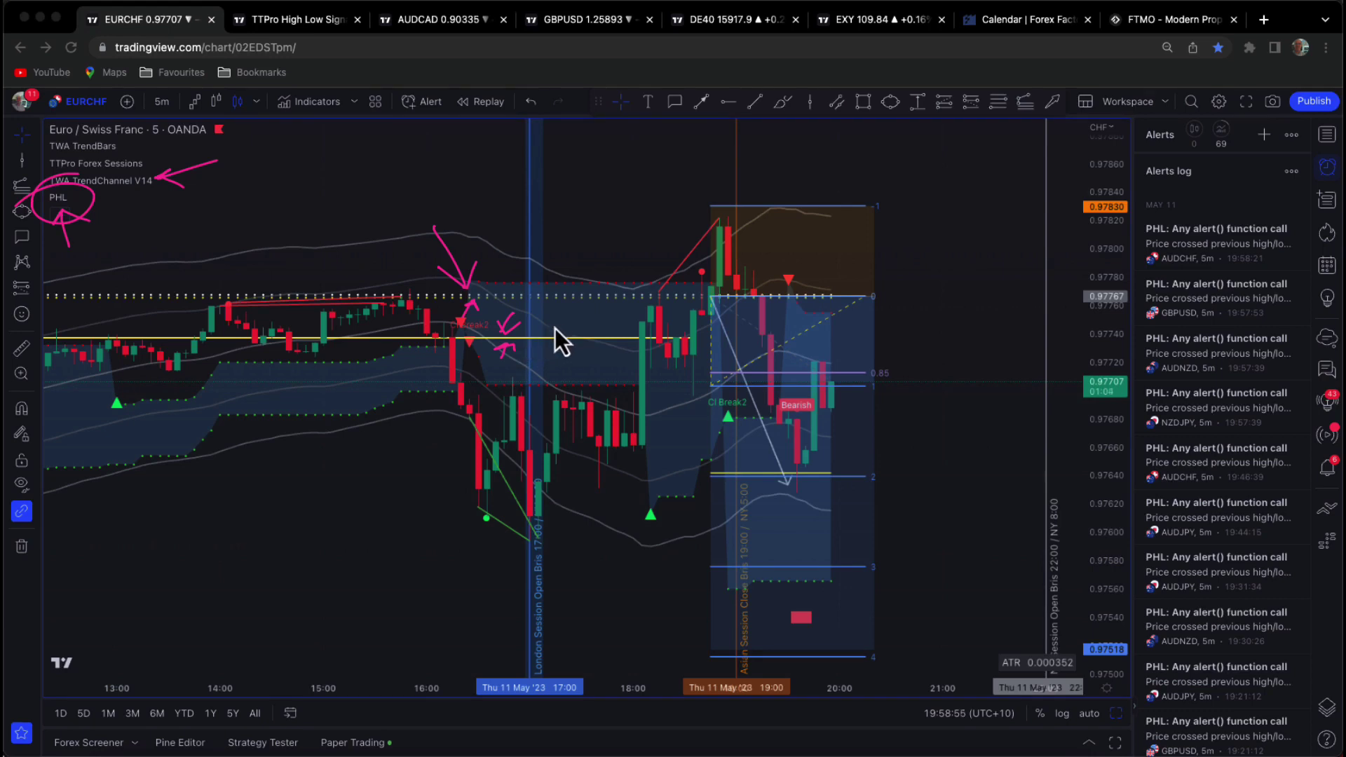
pyautogui.moveTo(103, 295); pyautogui.dragTo(165, 296)
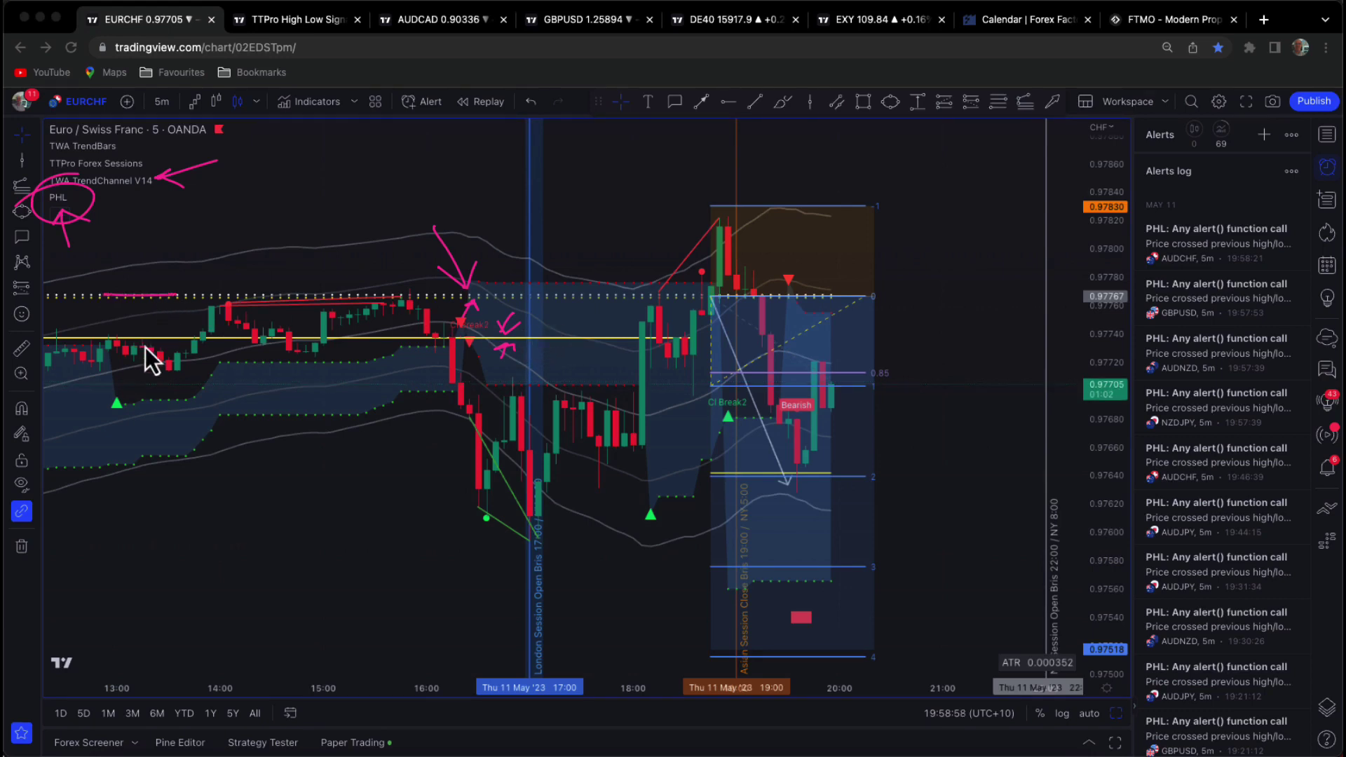
pyautogui.moveTo(99, 337); pyautogui.dragTo(171, 337)
pyautogui.moveTo(128, 339); pyautogui.dragTo(148, 328)
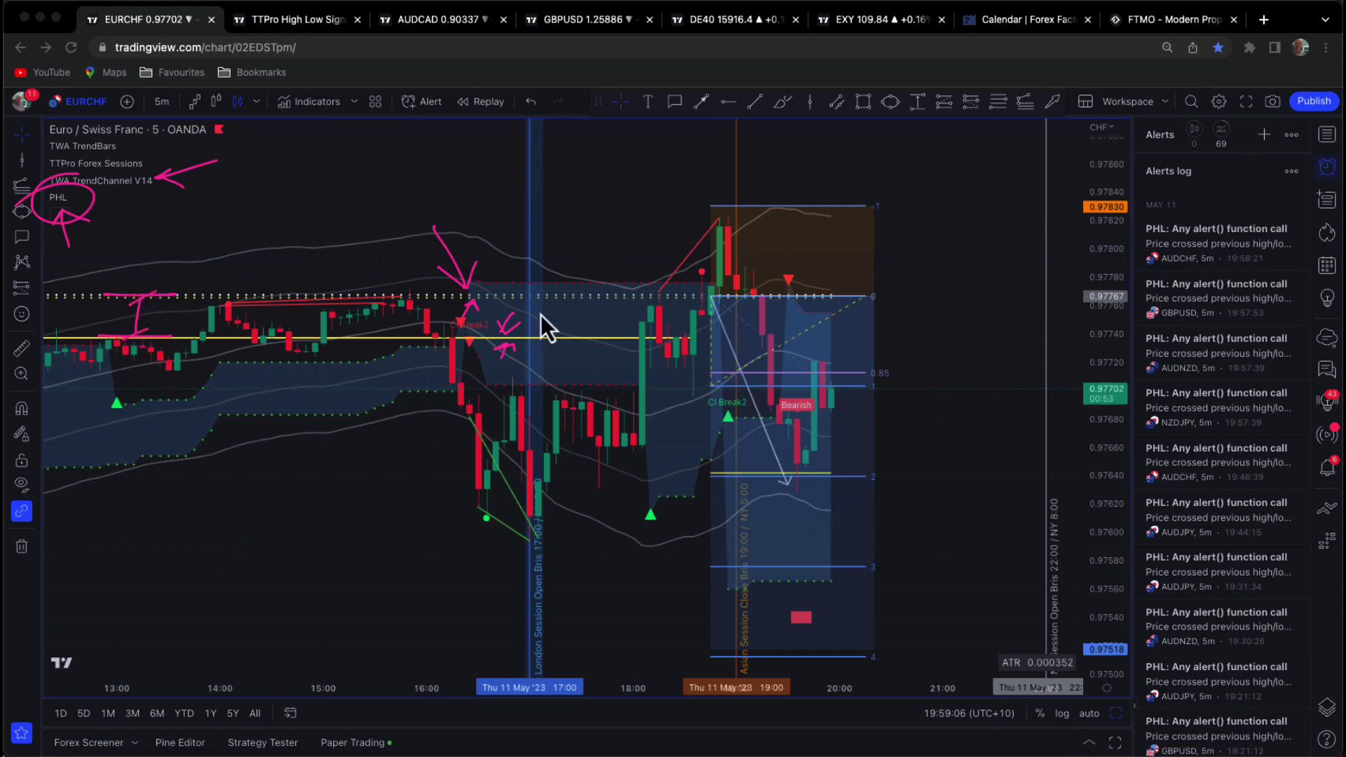
# - Draw arrows pointing to the London open 17:00, Asian close 19:00 and NY open 22:00 session lines
pyautogui.moveTo(518, 244); pyautogui.dragTo(525, 220)
pyautogui.moveTo(510, 159); pyautogui.dragTo(502, 177)
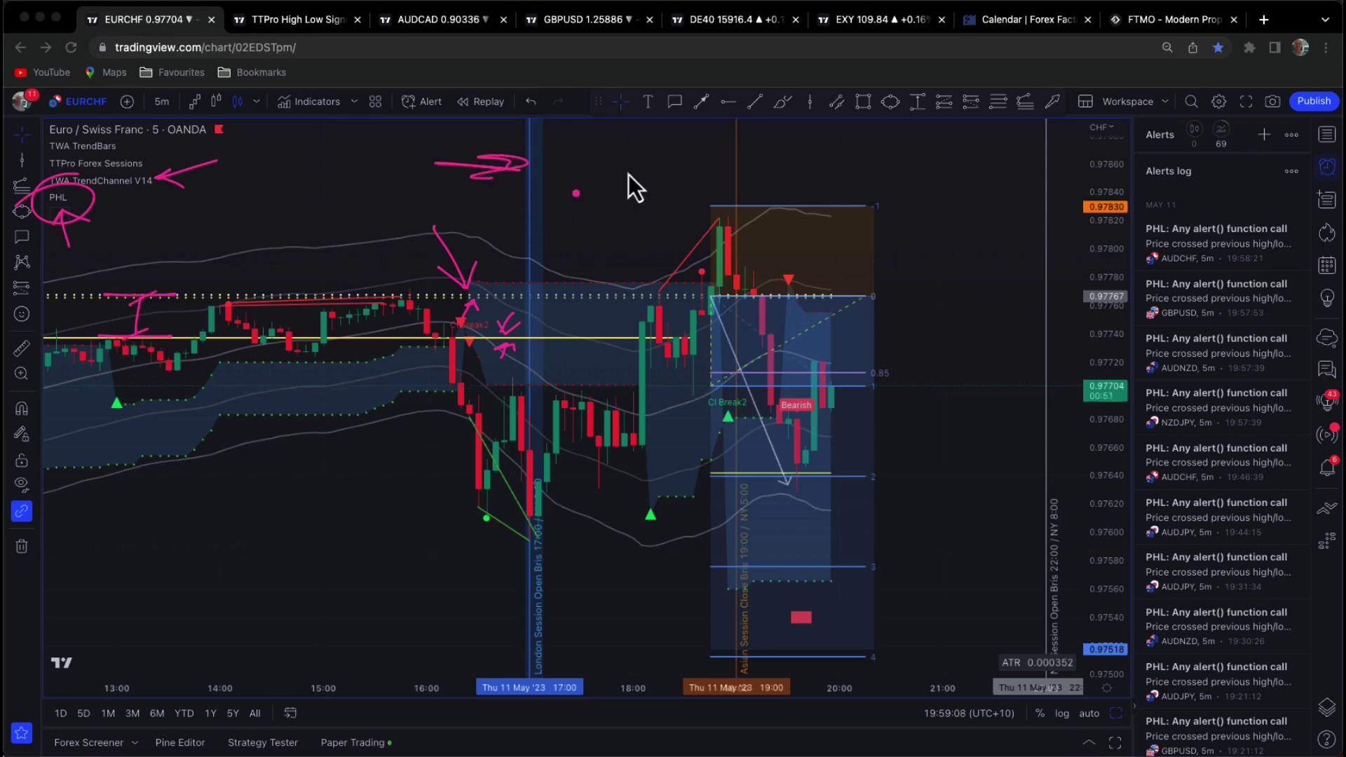
pyautogui.moveTo(722, 162); pyautogui.dragTo(721, 172)
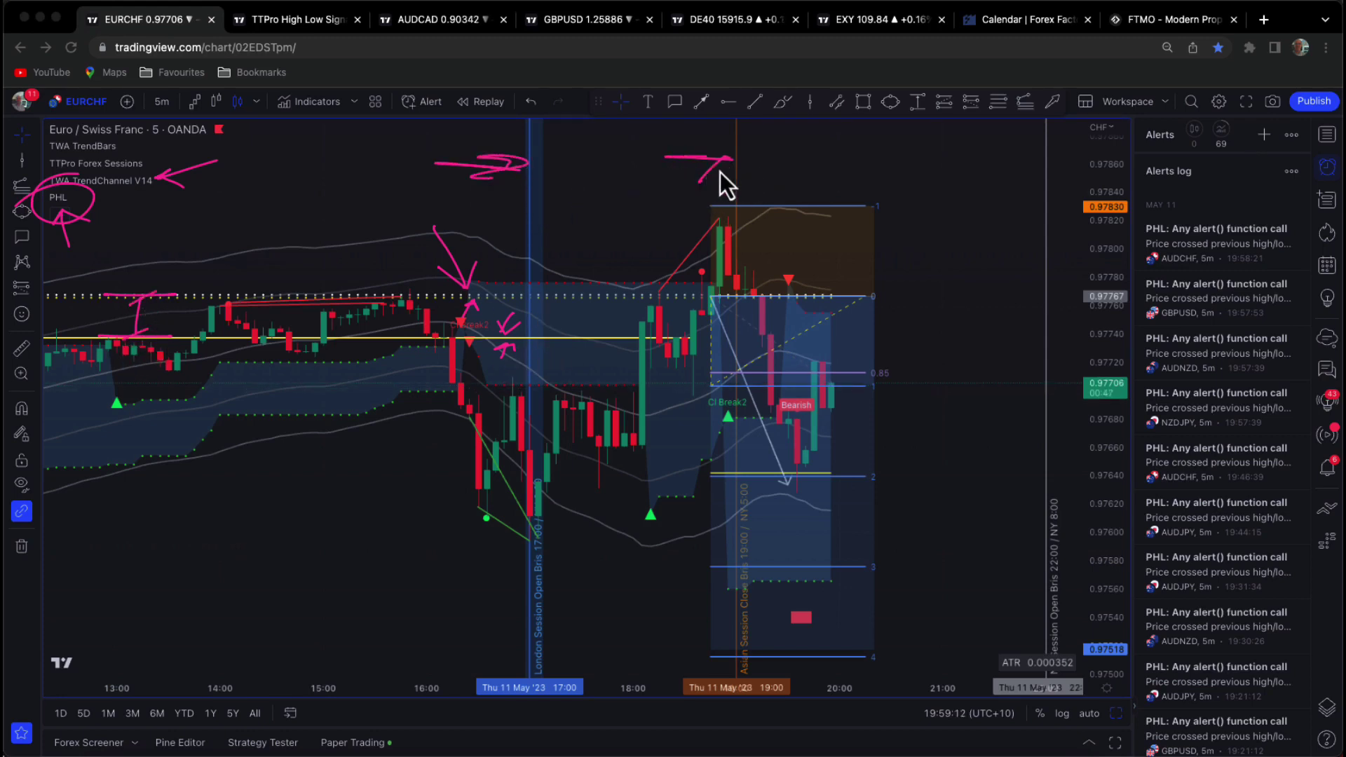
pyautogui.moveTo(978, 147)
pyautogui.mouseDown()
pyautogui.moveTo(1048, 151)
pyautogui.moveTo(1022, 169)
pyautogui.mouseUp()
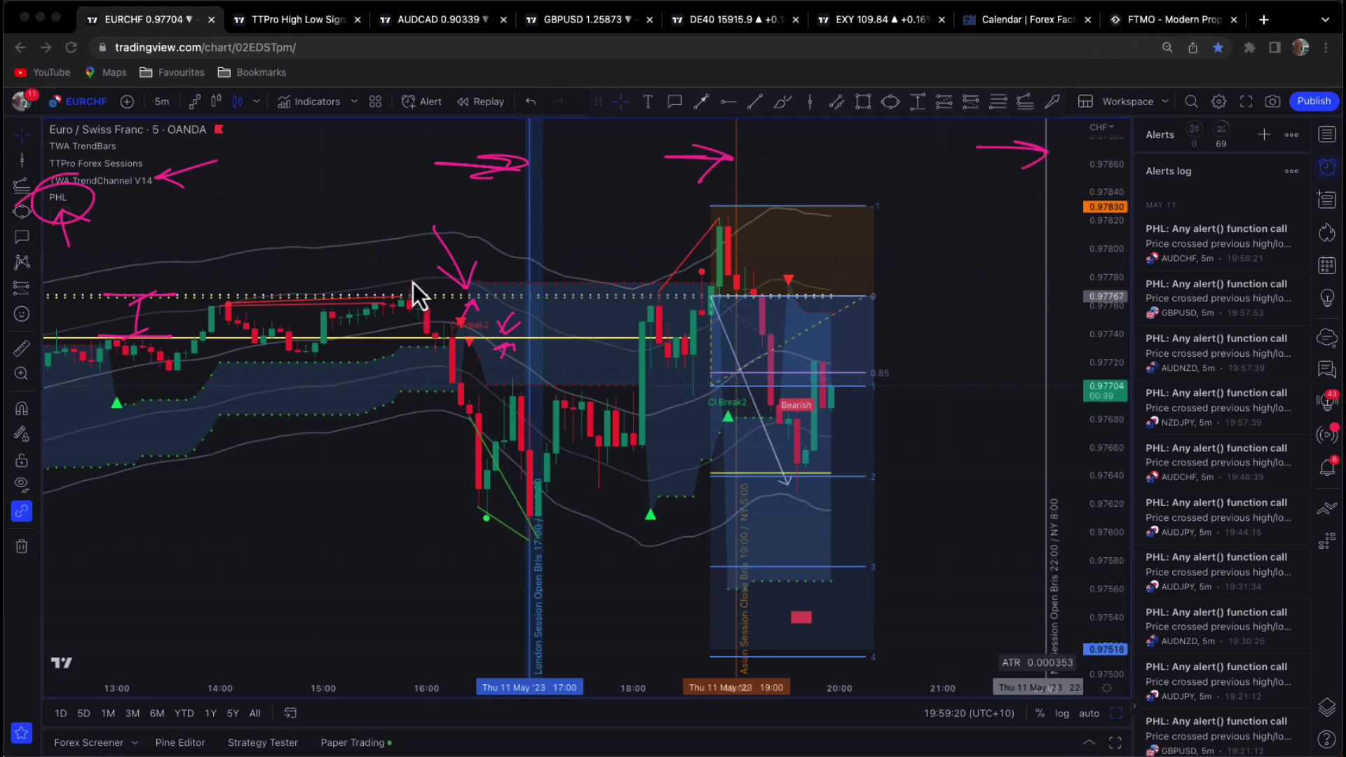
# - Circle the high near 16:00, write dollar signs above the red divergence line, and circle the price peak near 19:00
pyautogui.moveTo(415, 279)
pyautogui.mouseDown()
pyautogui.moveTo(393, 301)
pyautogui.moveTo(414, 277)
pyautogui.mouseUp()
pyautogui.moveTo(319, 281)
pyautogui.mouseDown()
pyautogui.moveTo(305, 294)
pyautogui.moveTo(323, 291)
pyautogui.mouseUp()
pyautogui.moveTo(350, 276); pyautogui.dragTo(339, 285)
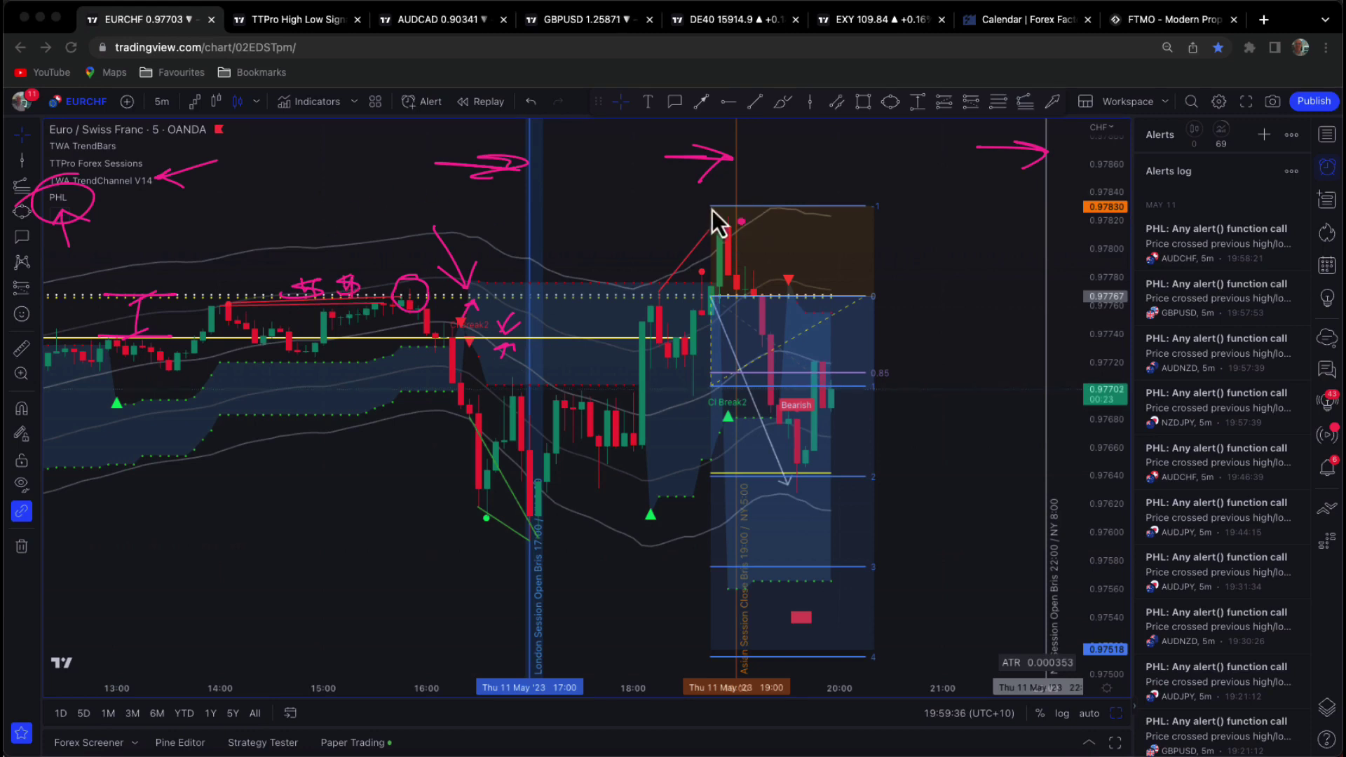
pyautogui.moveTo(712, 209)
pyautogui.mouseDown()
pyautogui.moveTo(691, 231)
pyautogui.moveTo(673, 210)
pyautogui.mouseUp()
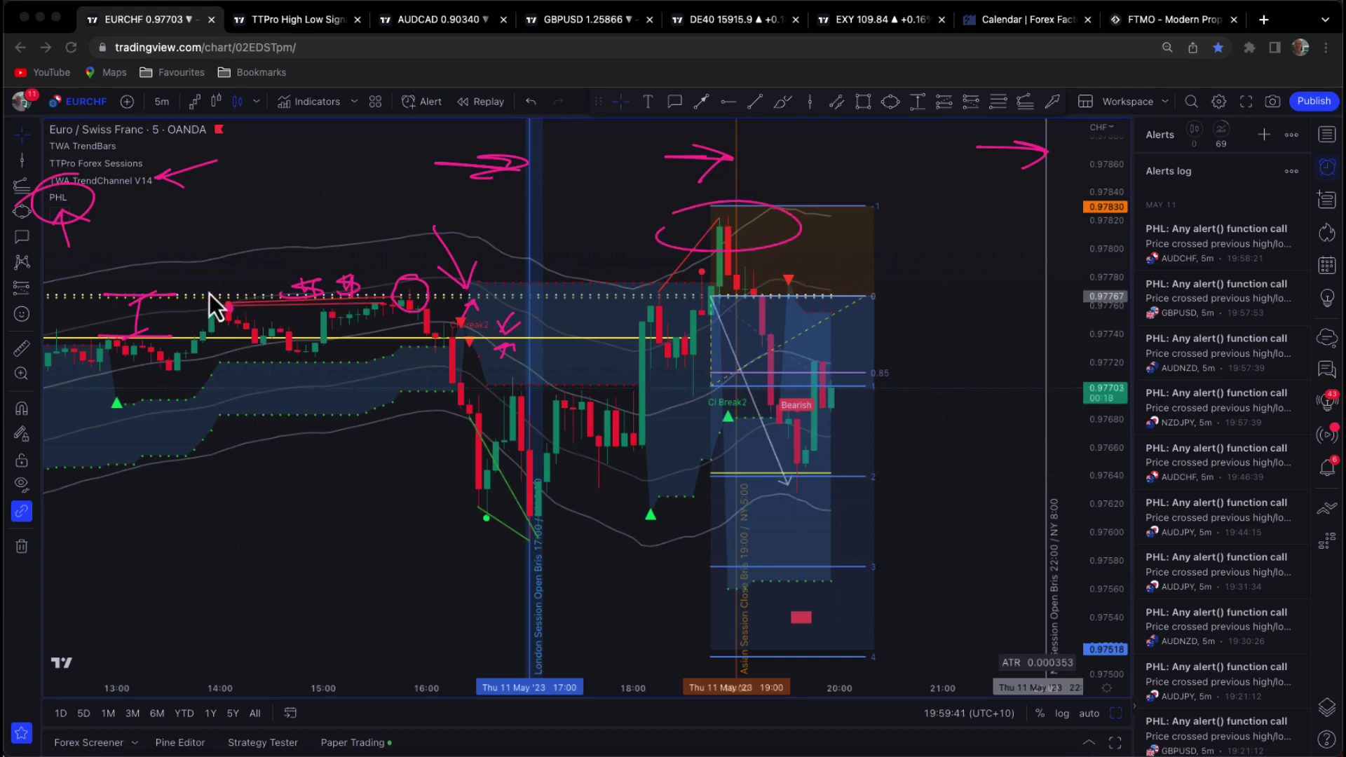
# - Draw a large downward arrow in the empty chart area, an arrow back towards the Asian close line, and a circle around the red dot signal
pyautogui.moveTo(951, 251); pyautogui.dragTo(934, 393)
pyautogui.moveTo(921, 344); pyautogui.dragTo(1001, 355)
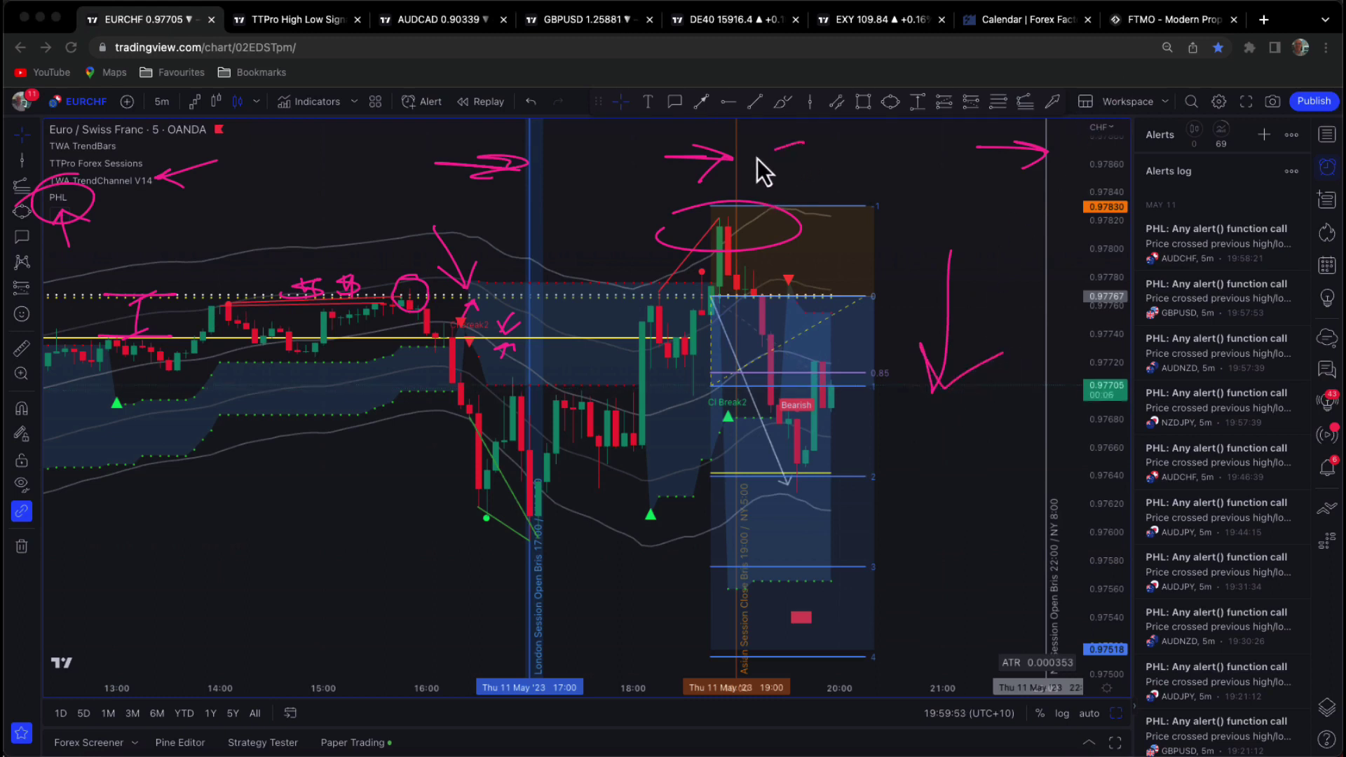
pyautogui.moveTo(757, 158); pyautogui.dragTo(747, 156)
pyautogui.moveTo(747, 156); pyautogui.dragTo(788, 163)
pyautogui.moveTo(718, 259)
pyautogui.mouseDown()
pyautogui.moveTo(682, 256)
pyautogui.moveTo(691, 268)
pyautogui.moveTo(668, 273)
pyautogui.mouseUp()
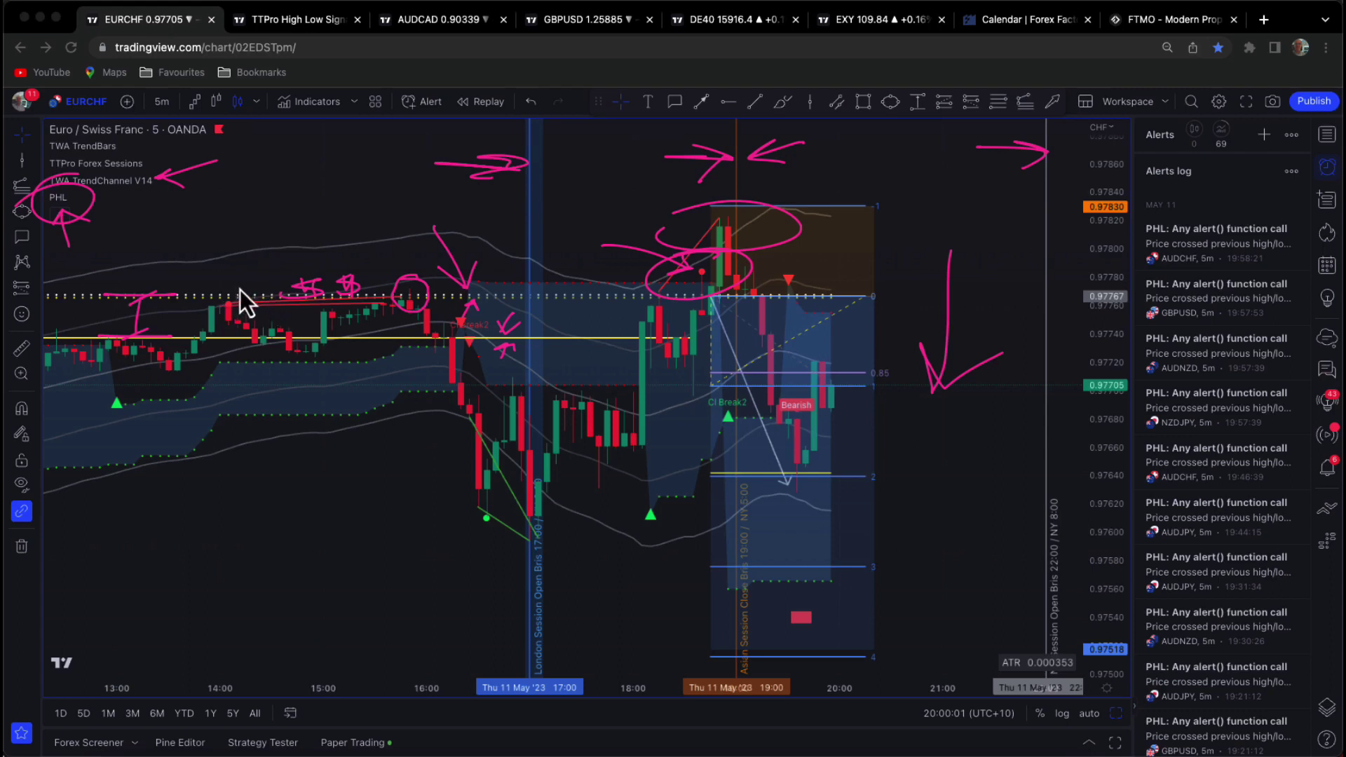
# - Circle the highs near 14:00 and 16:00, add arrows at the first, mark the drop after 16:00 with a downward arrow, and clear the annotations
pyautogui.moveTo(240, 289)
pyautogui.mouseDown()
pyautogui.moveTo(196, 301)
pyautogui.moveTo(268, 307)
pyautogui.mouseUp()
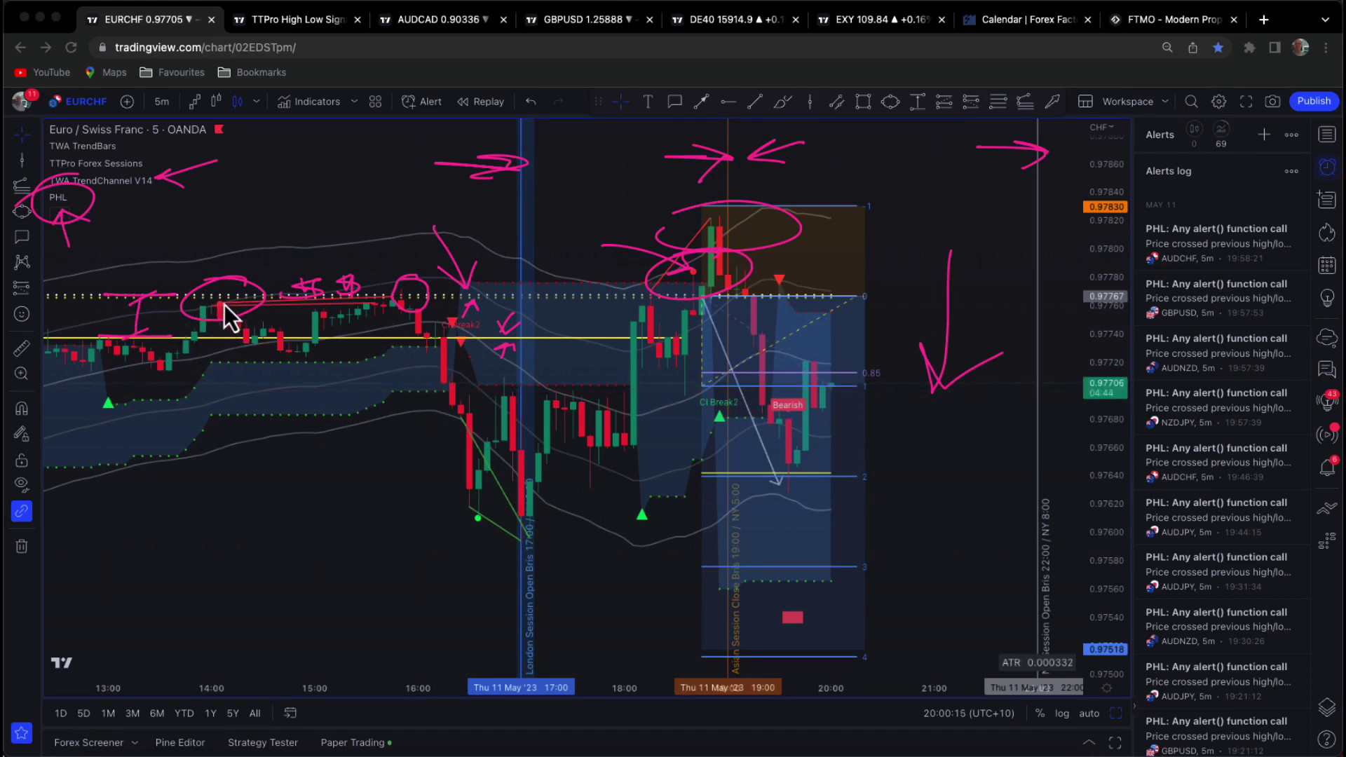
pyautogui.moveTo(215, 247)
pyautogui.mouseDown()
pyautogui.moveTo(228, 308)
pyautogui.moveTo(229, 284)
pyautogui.mouseUp()
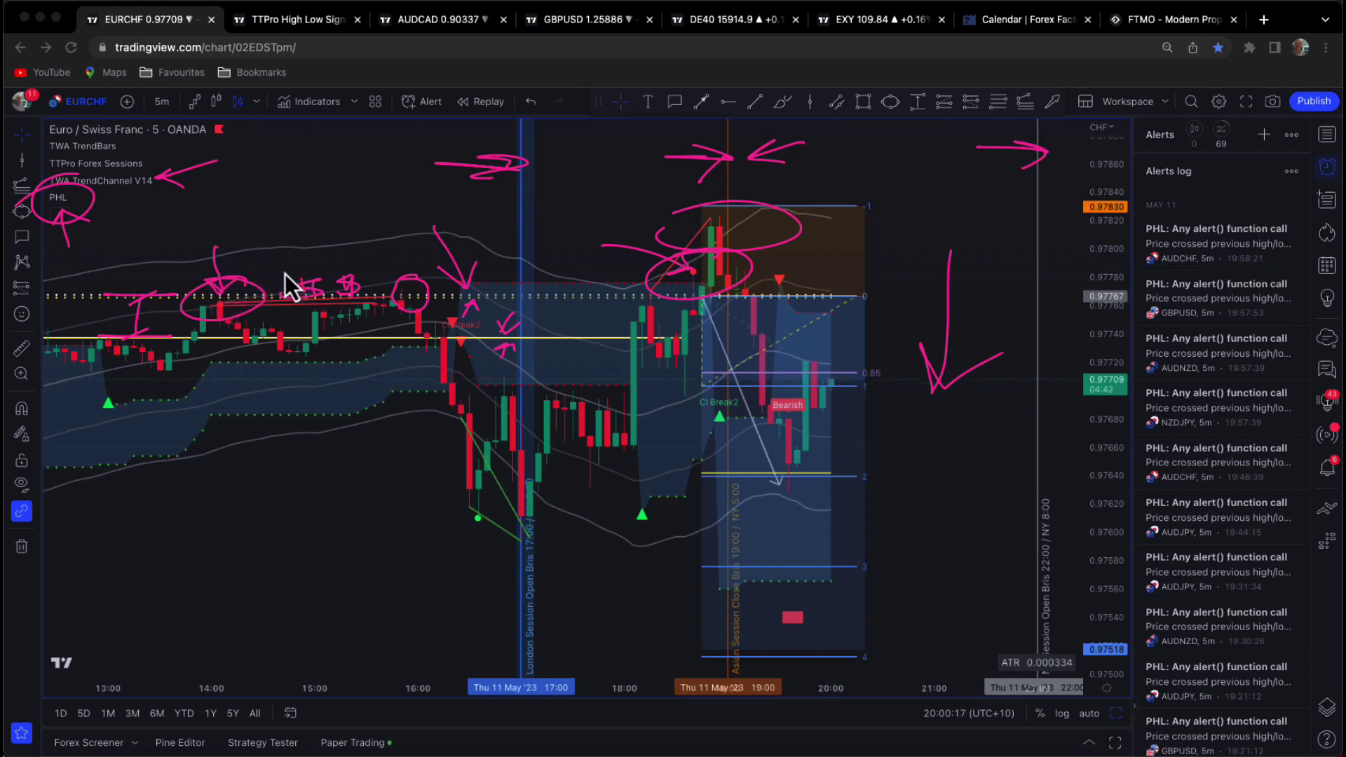
pyautogui.moveTo(183, 242)
pyautogui.mouseDown()
pyautogui.moveTo(181, 298)
pyautogui.moveTo(194, 270)
pyautogui.mouseUp()
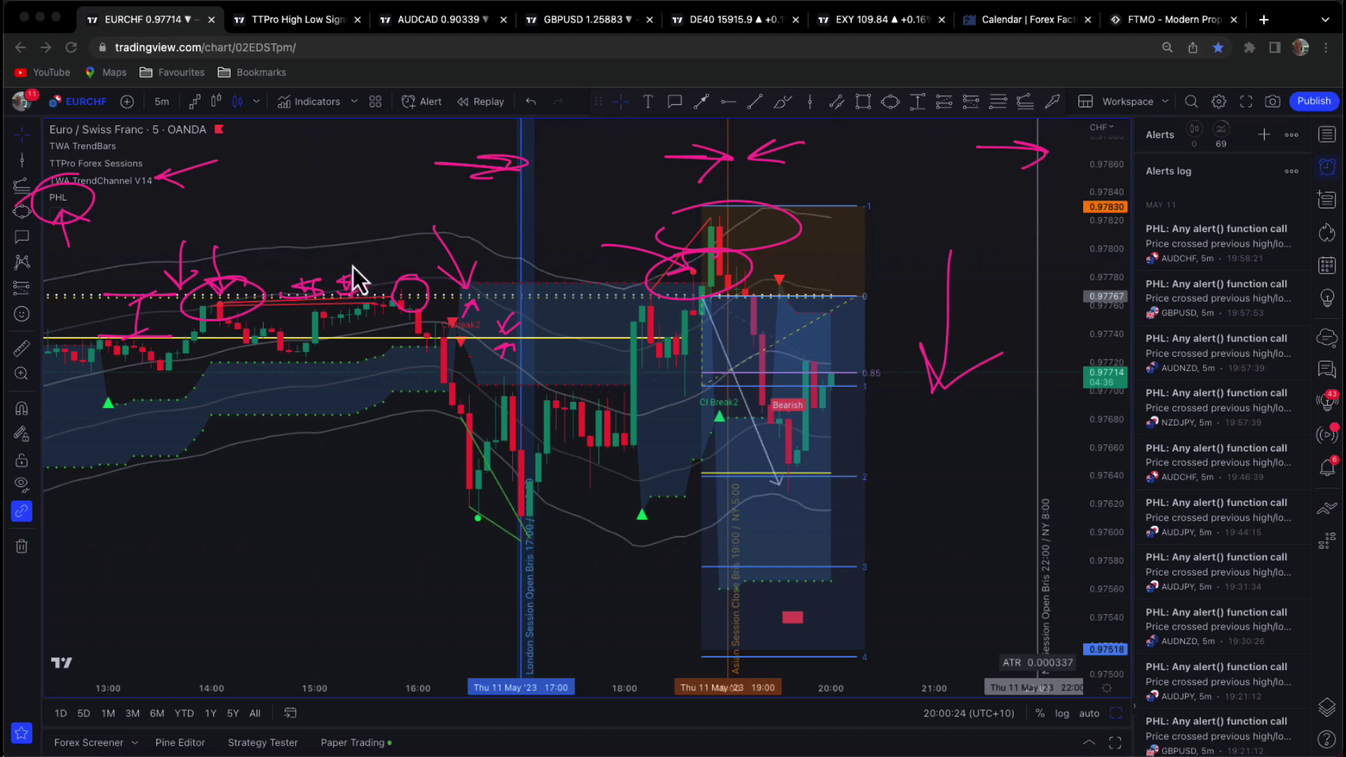
pyautogui.moveTo(401, 273); pyautogui.dragTo(389, 272)
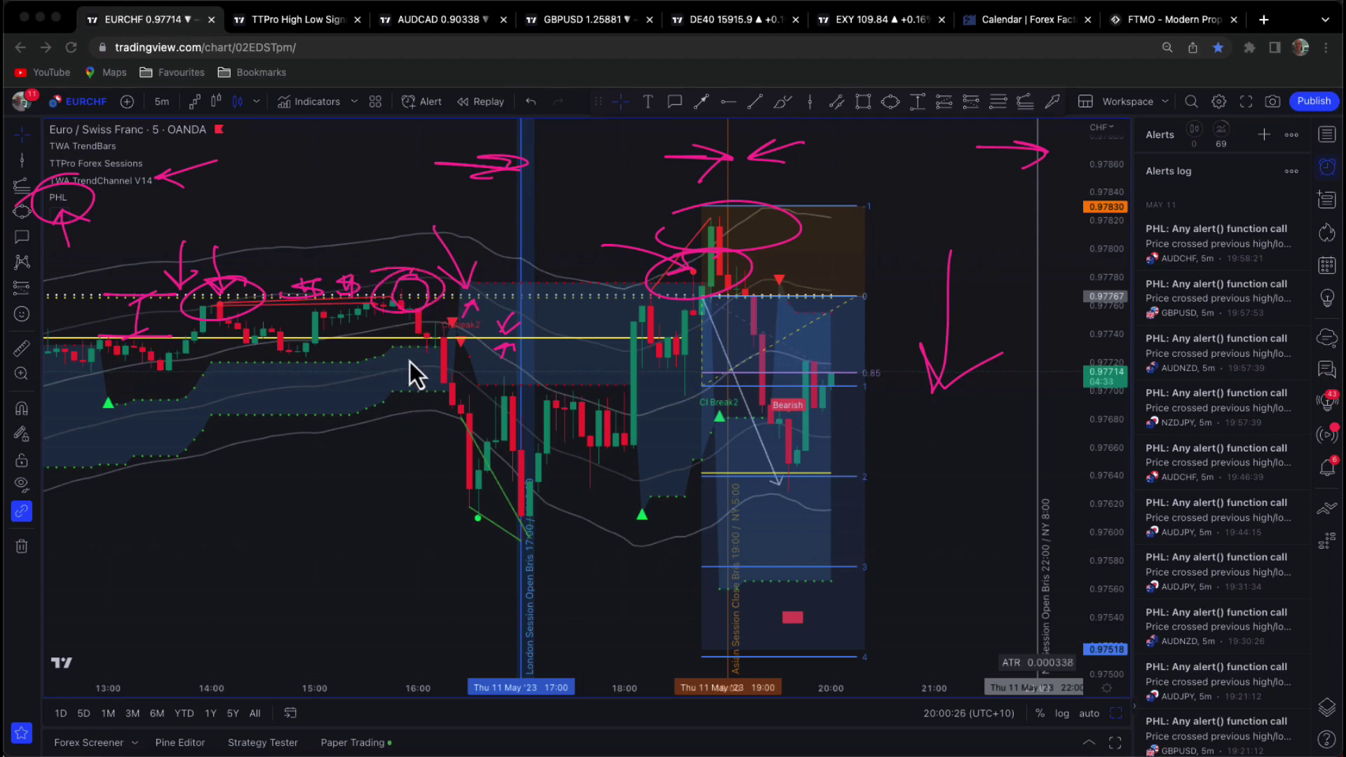
pyautogui.moveTo(410, 361); pyautogui.dragTo(416, 462)
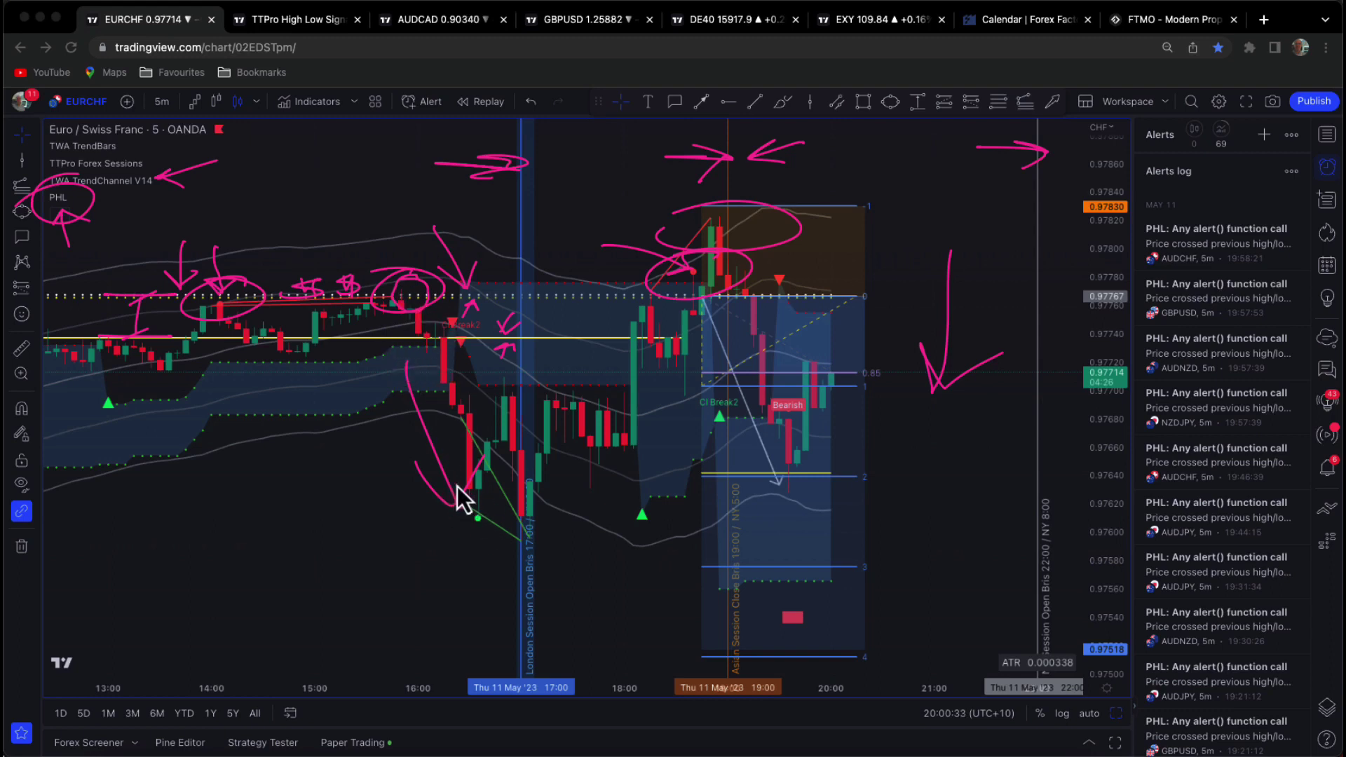
pyautogui.moveTo(452, 499); pyautogui.dragTo(649, 495)
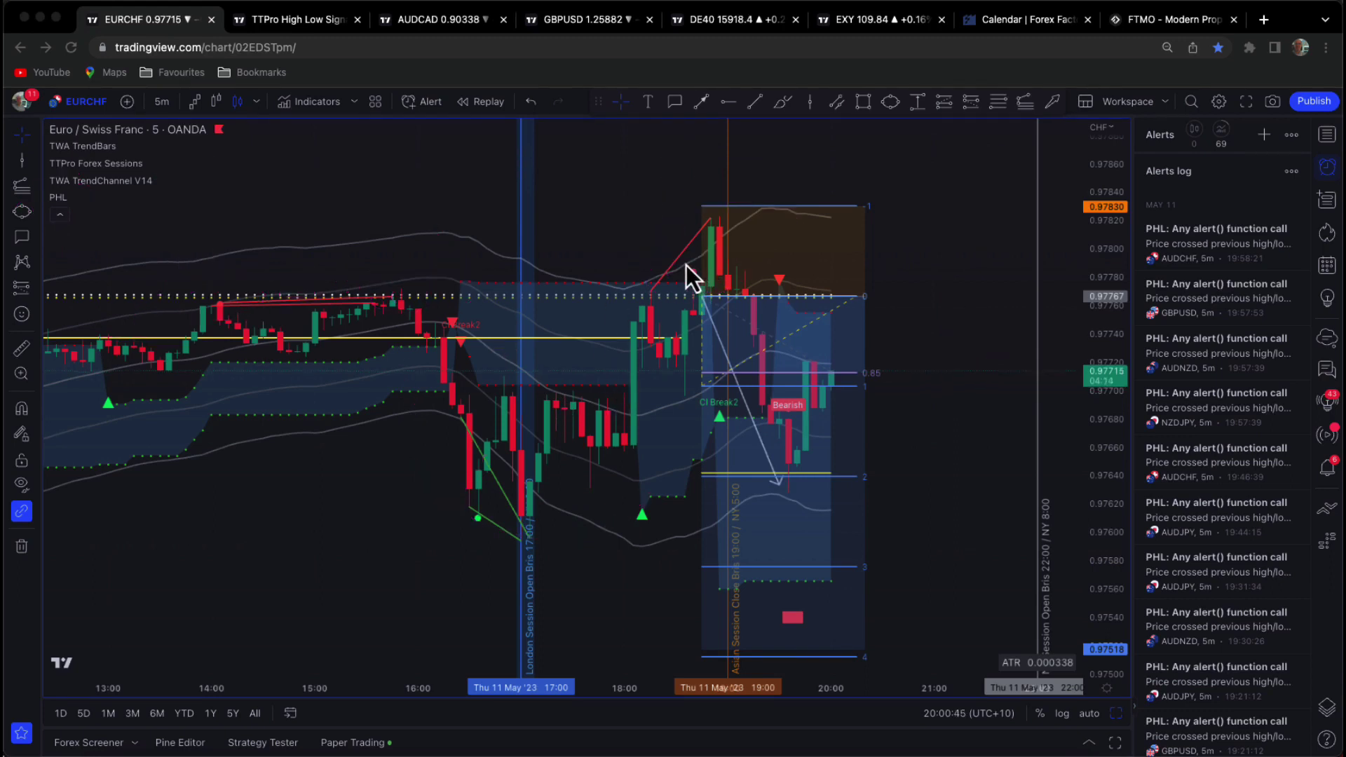
# - Mark the red dot signal near 19:00 with a circle and arrow, and circle the 5m chart interval
pyautogui.moveTo(687, 263)
pyautogui.mouseDown()
pyautogui.moveTo(688, 289)
pyautogui.moveTo(662, 258)
pyautogui.moveTo(683, 258)
pyautogui.moveTo(688, 242)
pyautogui.mouseUp()
pyautogui.moveTo(224, 112); pyautogui.dragTo(169, 75)
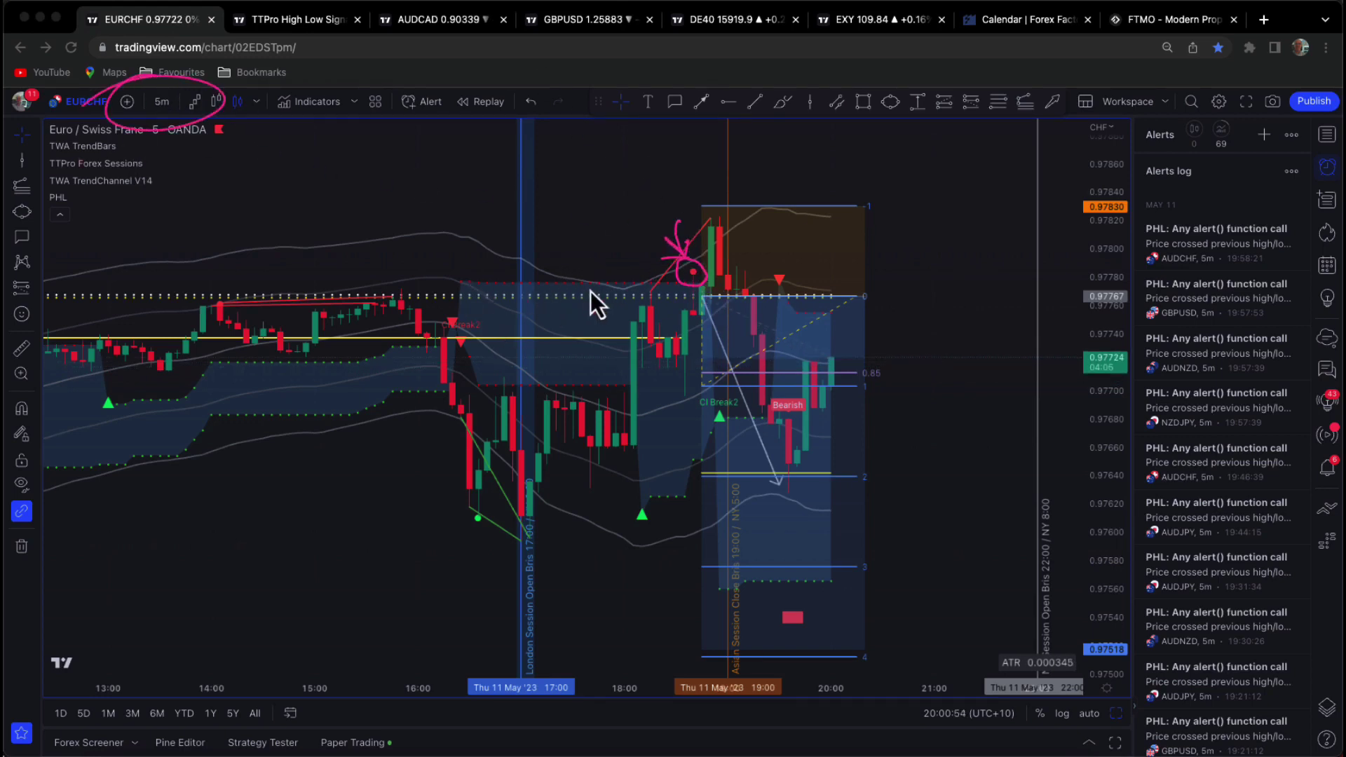
# - Sketch the price path from the 14:00–16:00 range through the drop and rally to a projected decline, add an arrow near 14:00, and clear it
pyautogui.moveTo(390, 369); pyautogui.dragTo(465, 505)
pyautogui.moveTo(522, 429); pyautogui.dragTo(754, 149)
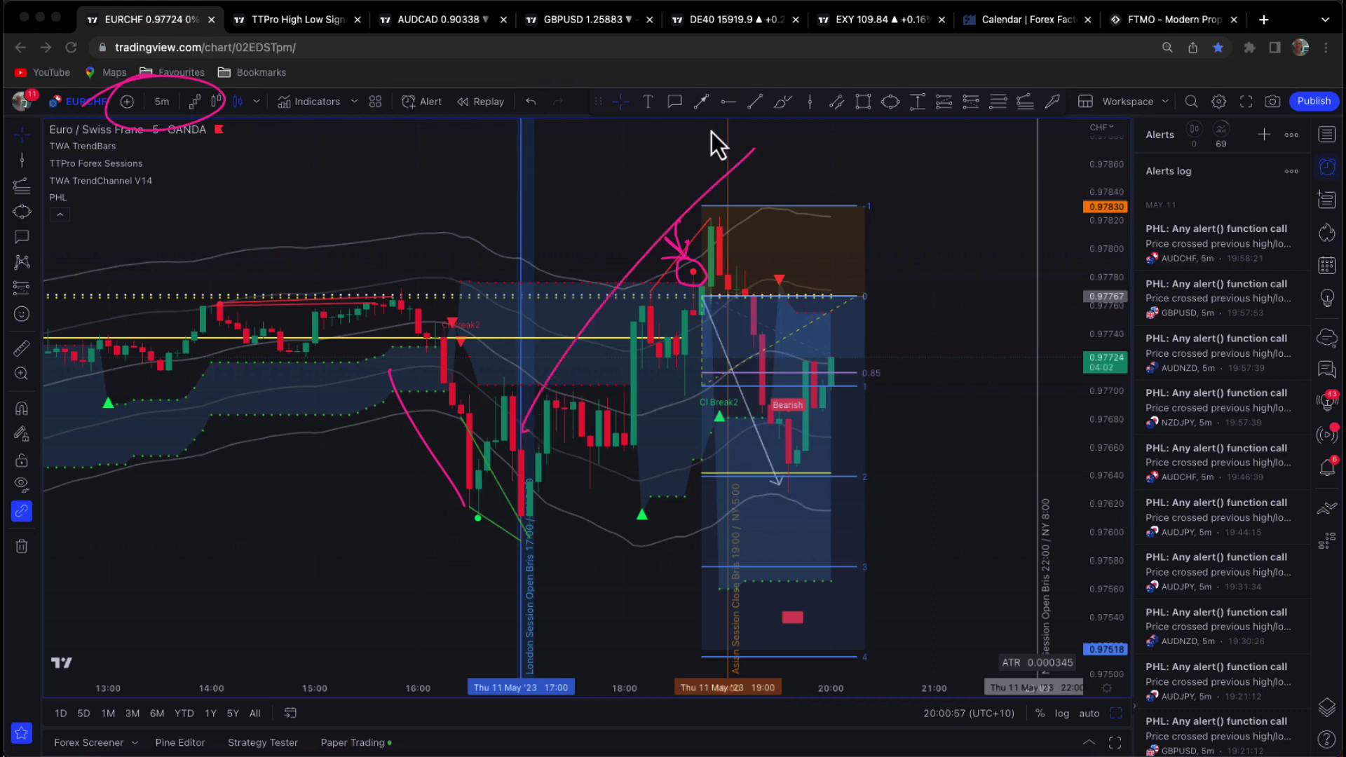
pyautogui.moveTo(219, 363); pyautogui.dragTo(431, 369)
pyautogui.moveTo(271, 275); pyautogui.dragTo(469, 282)
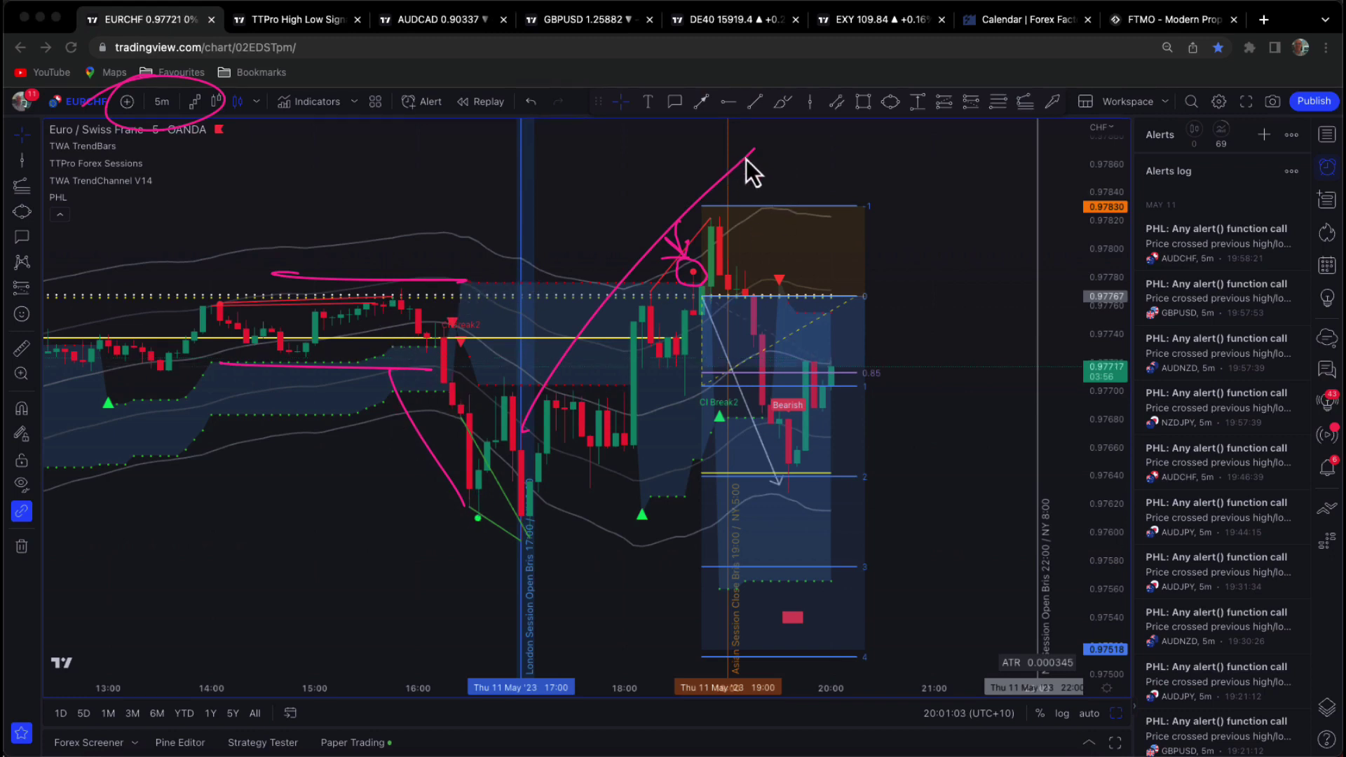
pyautogui.moveTo(756, 156)
pyautogui.mouseDown()
pyautogui.moveTo(911, 382)
pyautogui.moveTo(1016, 601)
pyautogui.moveTo(1009, 583)
pyautogui.mouseUp()
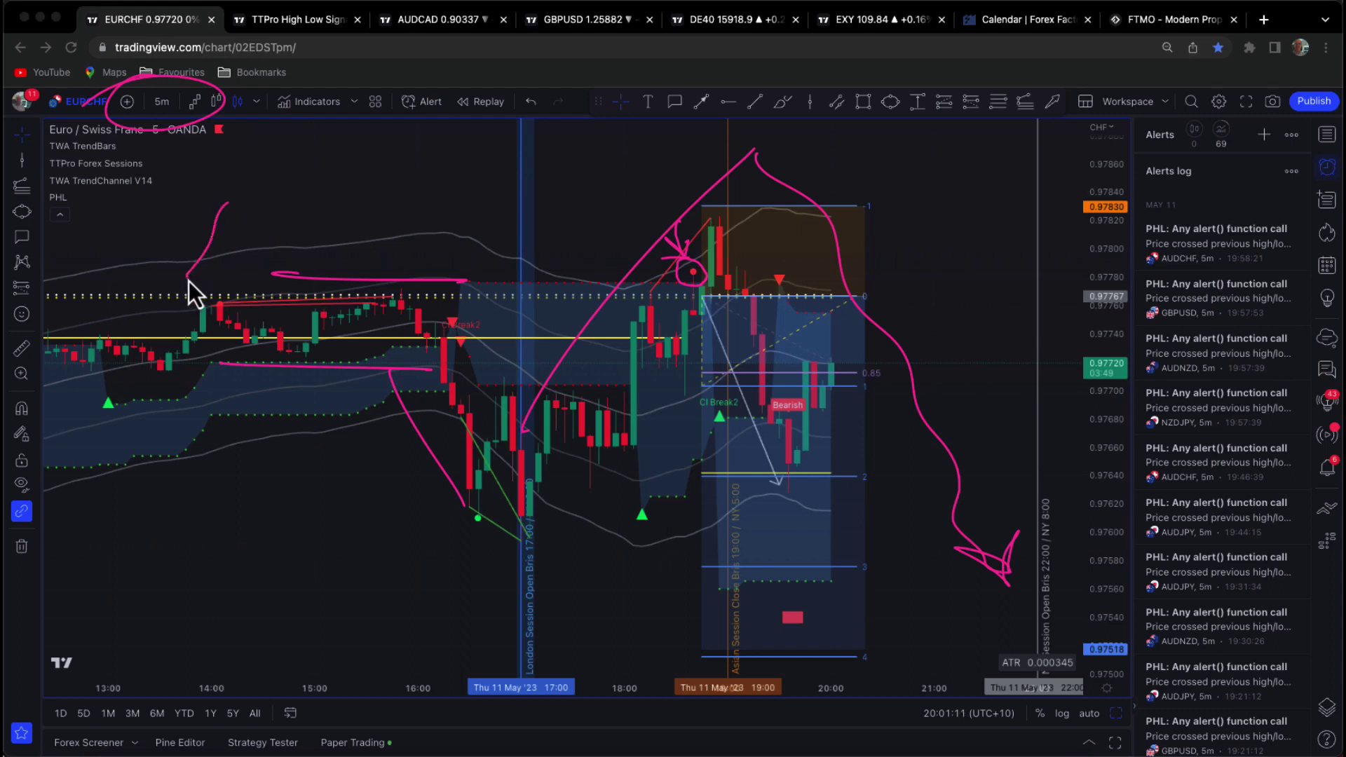
pyautogui.moveTo(188, 280)
pyautogui.mouseDown()
pyautogui.moveTo(210, 290)
pyautogui.moveTo(181, 281)
pyautogui.mouseUp()
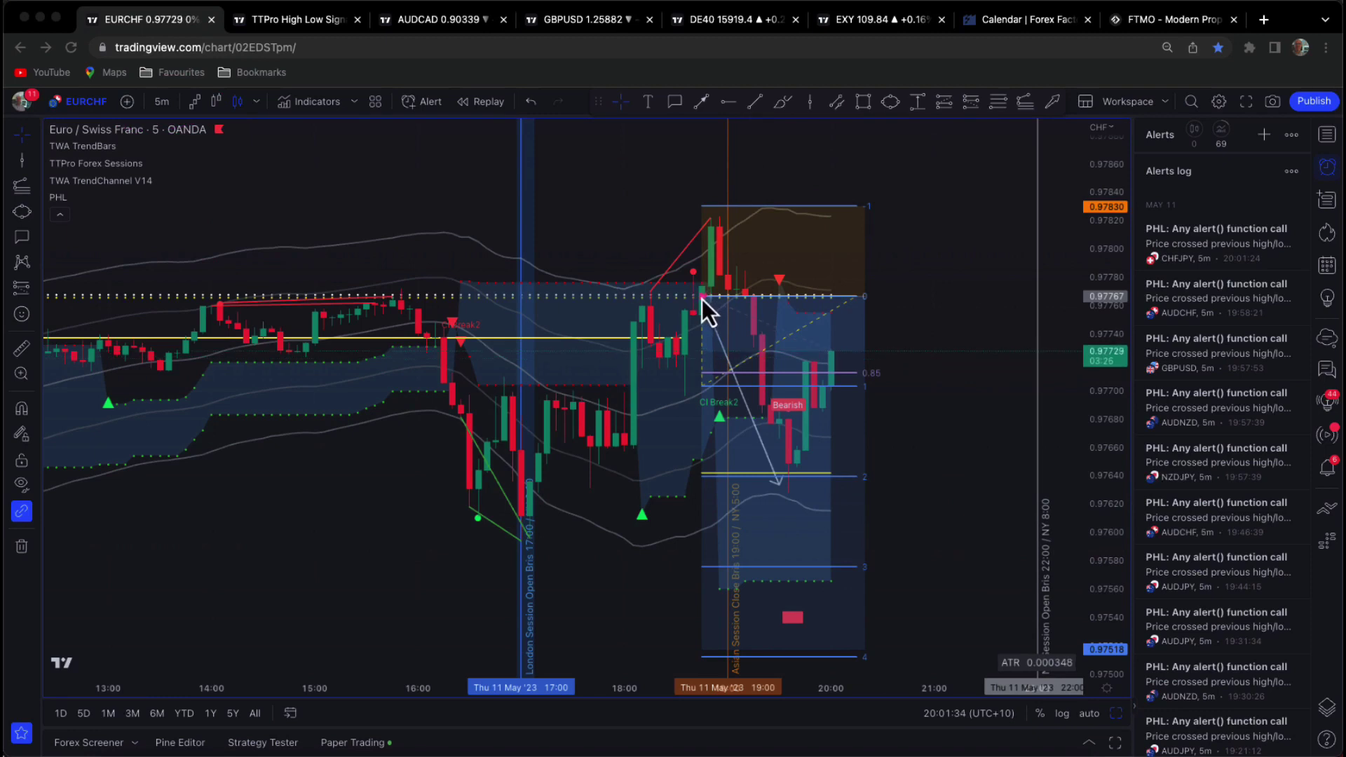
# - Underline the retest area below the 0 level near 19:00 and sketch alternative downward and upward price paths with arrowheads from it
pyautogui.click(775, 480)
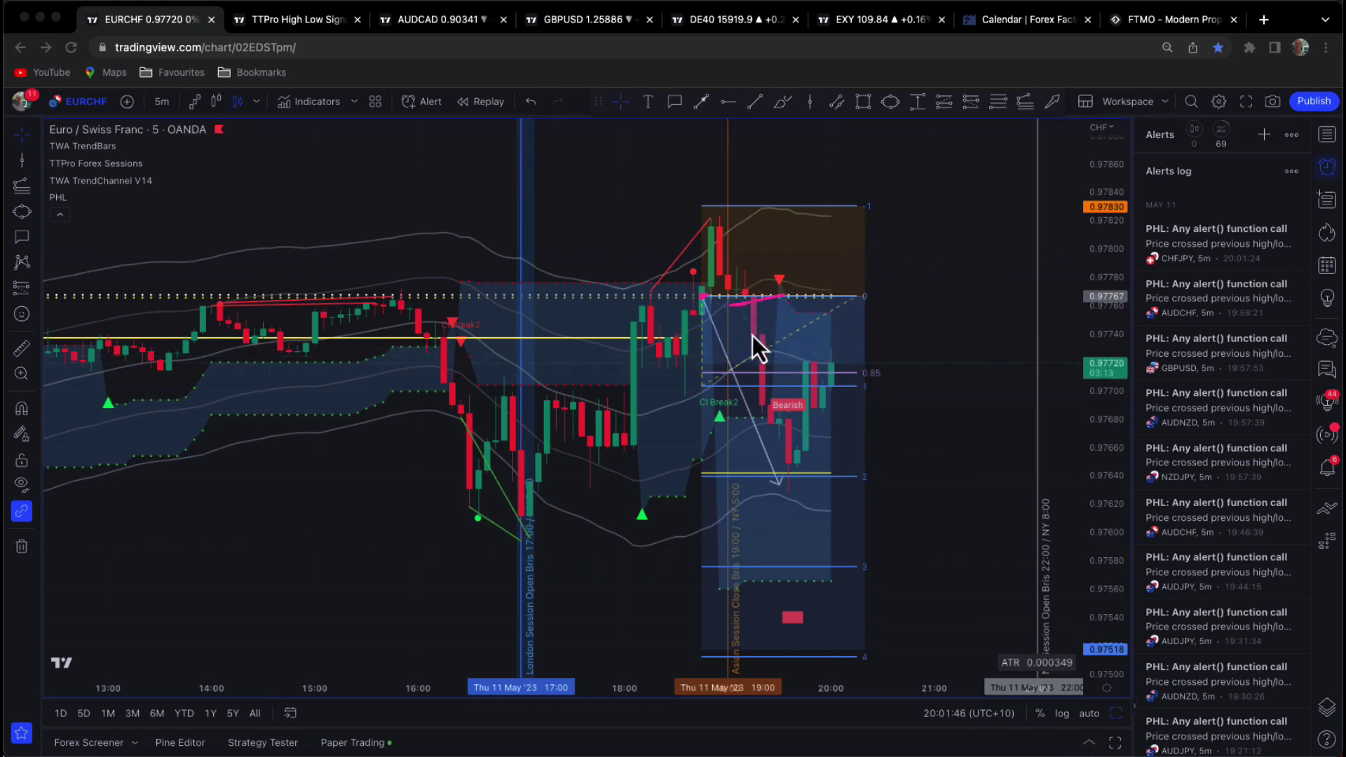
pyautogui.moveTo(734, 338); pyautogui.dragTo(791, 329)
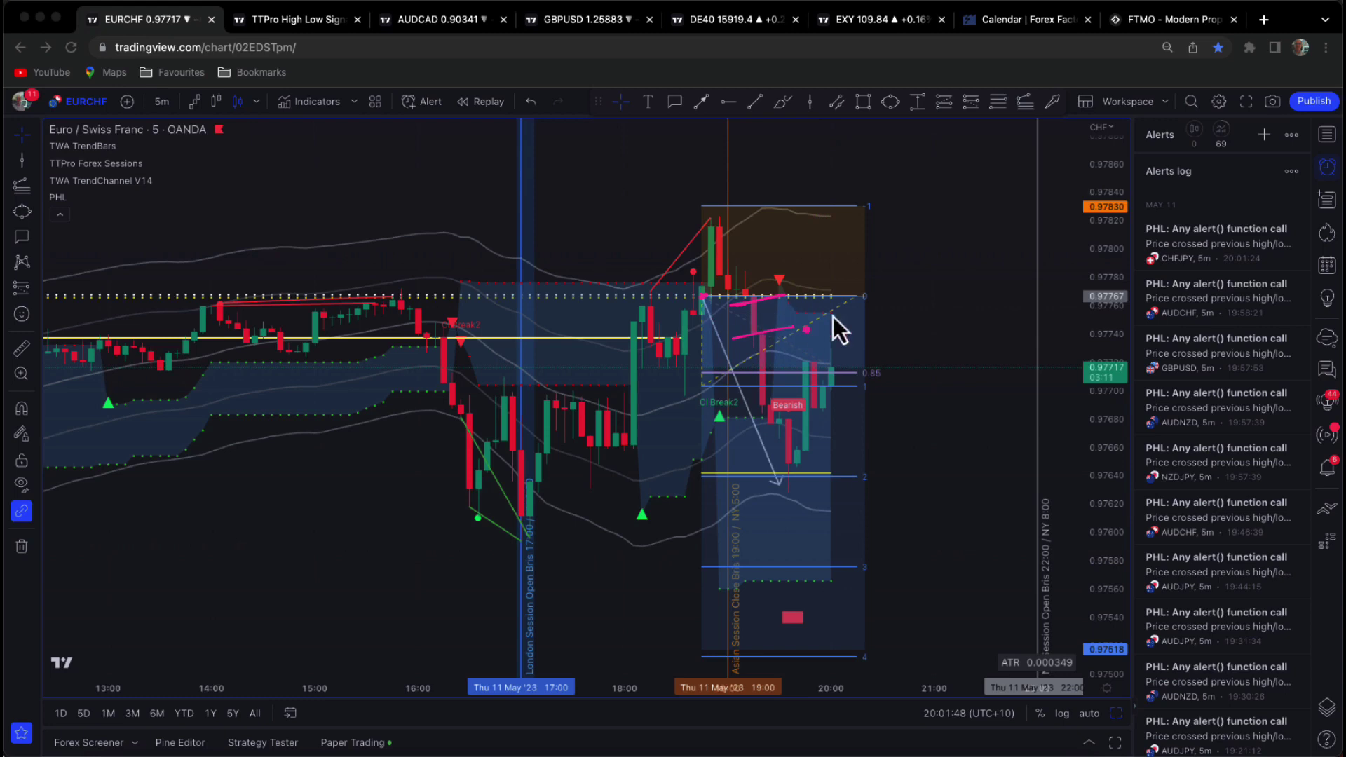
pyautogui.moveTo(839, 354)
pyautogui.mouseDown()
pyautogui.moveTo(895, 308)
pyautogui.moveTo(895, 456)
pyautogui.moveTo(948, 618)
pyautogui.moveTo(973, 561)
pyautogui.moveTo(948, 615)
pyautogui.mouseUp()
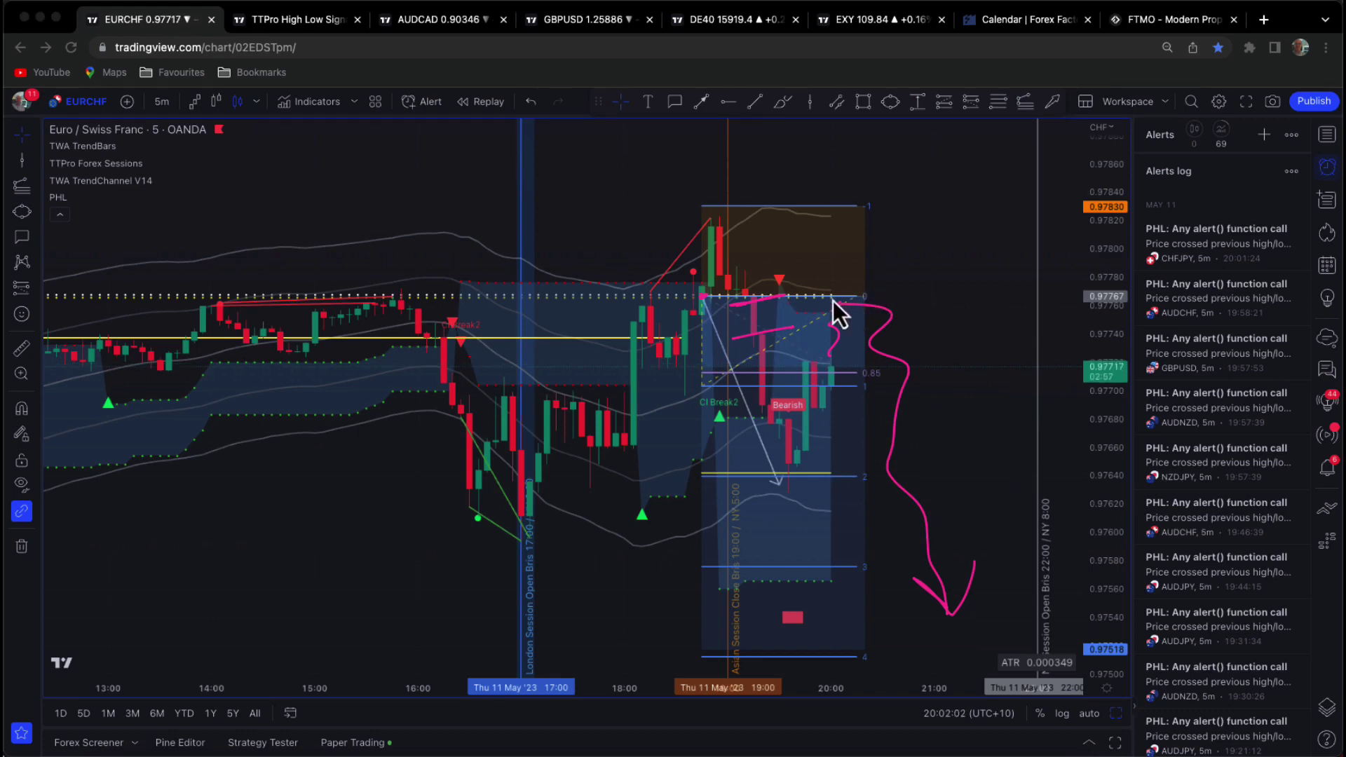
pyautogui.moveTo(834, 301); pyautogui.dragTo(958, 139)
pyautogui.moveTo(964, 168); pyautogui.dragTo(927, 150)
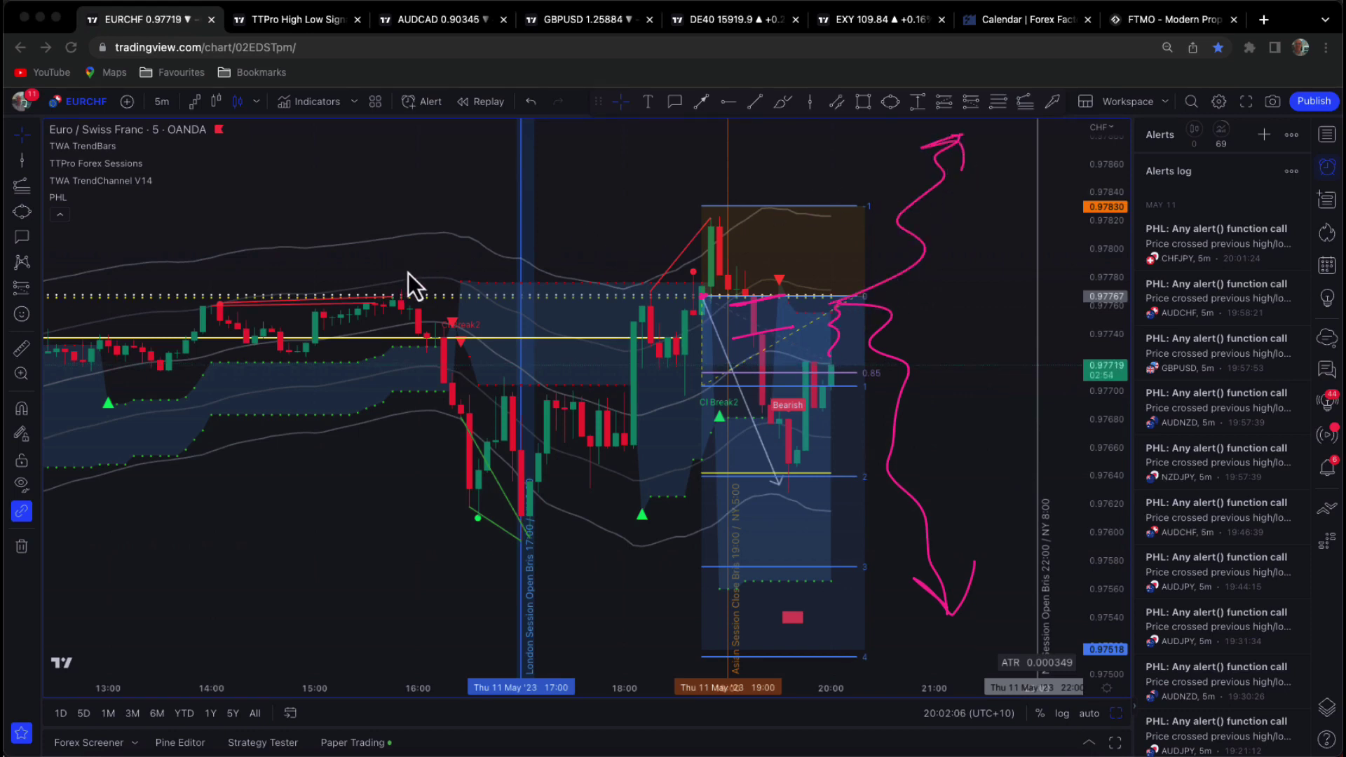
# - Outline the 14:00–16:00 range, underline the low near 17:00, circle the peak and red dot, and connect the low to the peak
pyautogui.click(667, 239)
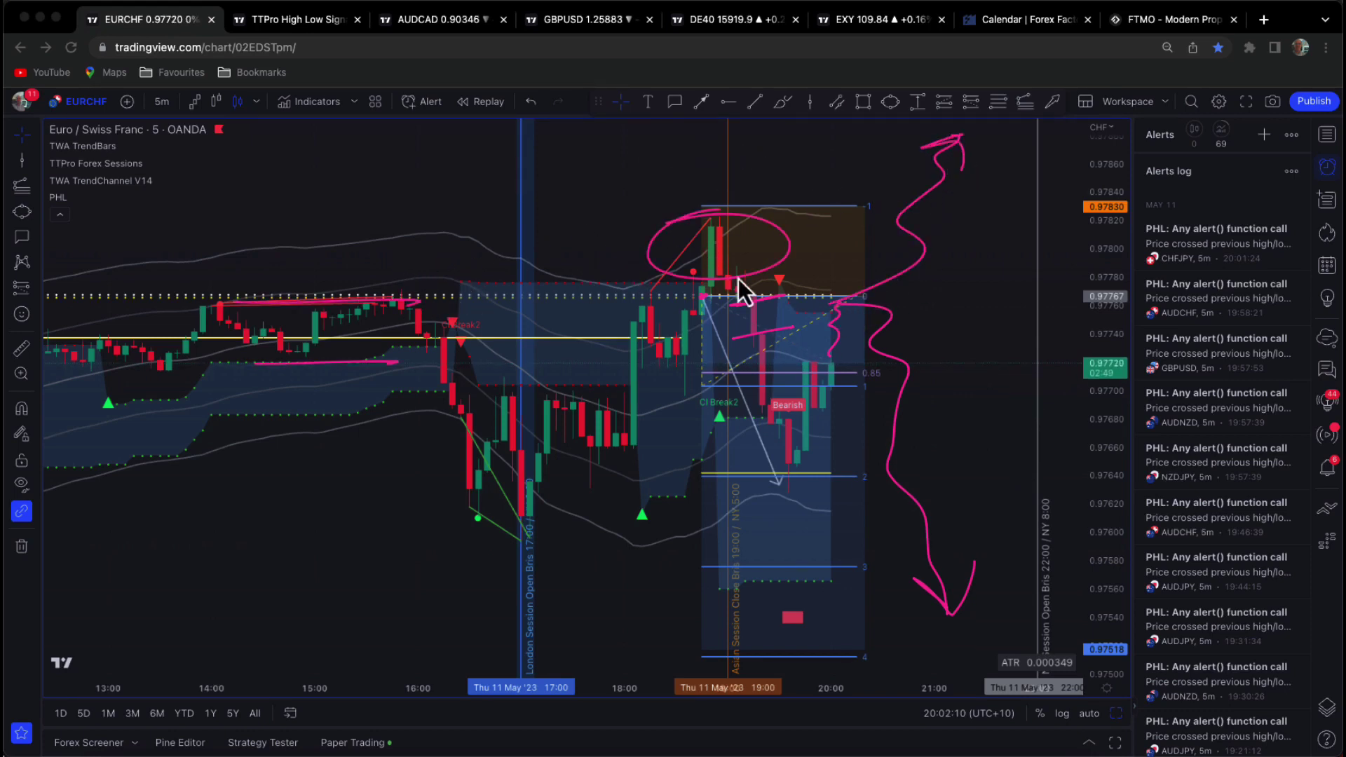
pyautogui.moveTo(447, 521); pyautogui.dragTo(565, 513)
pyautogui.moveTo(653, 213); pyautogui.dragTo(760, 215)
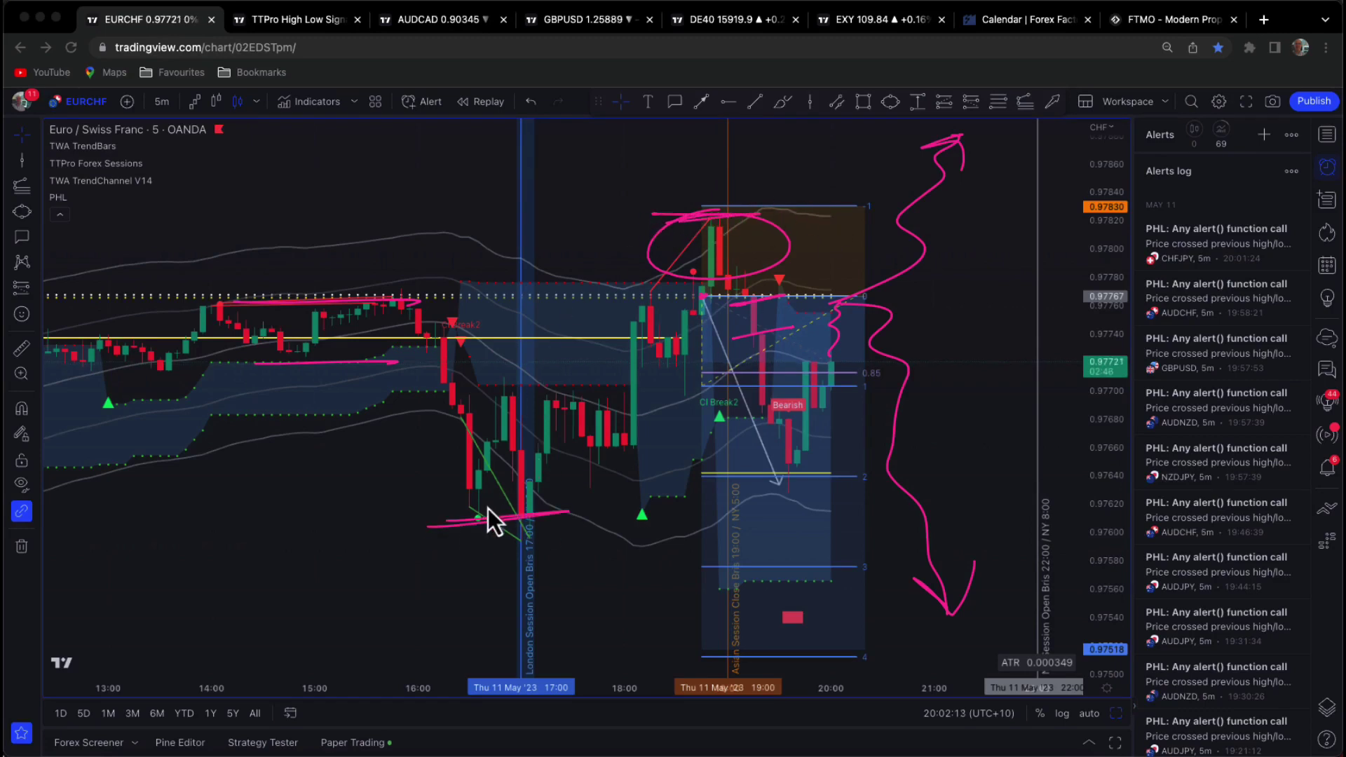
pyautogui.moveTo(503, 515); pyautogui.dragTo(747, 226)
pyautogui.moveTo(691, 259); pyautogui.dragTo(640, 264)
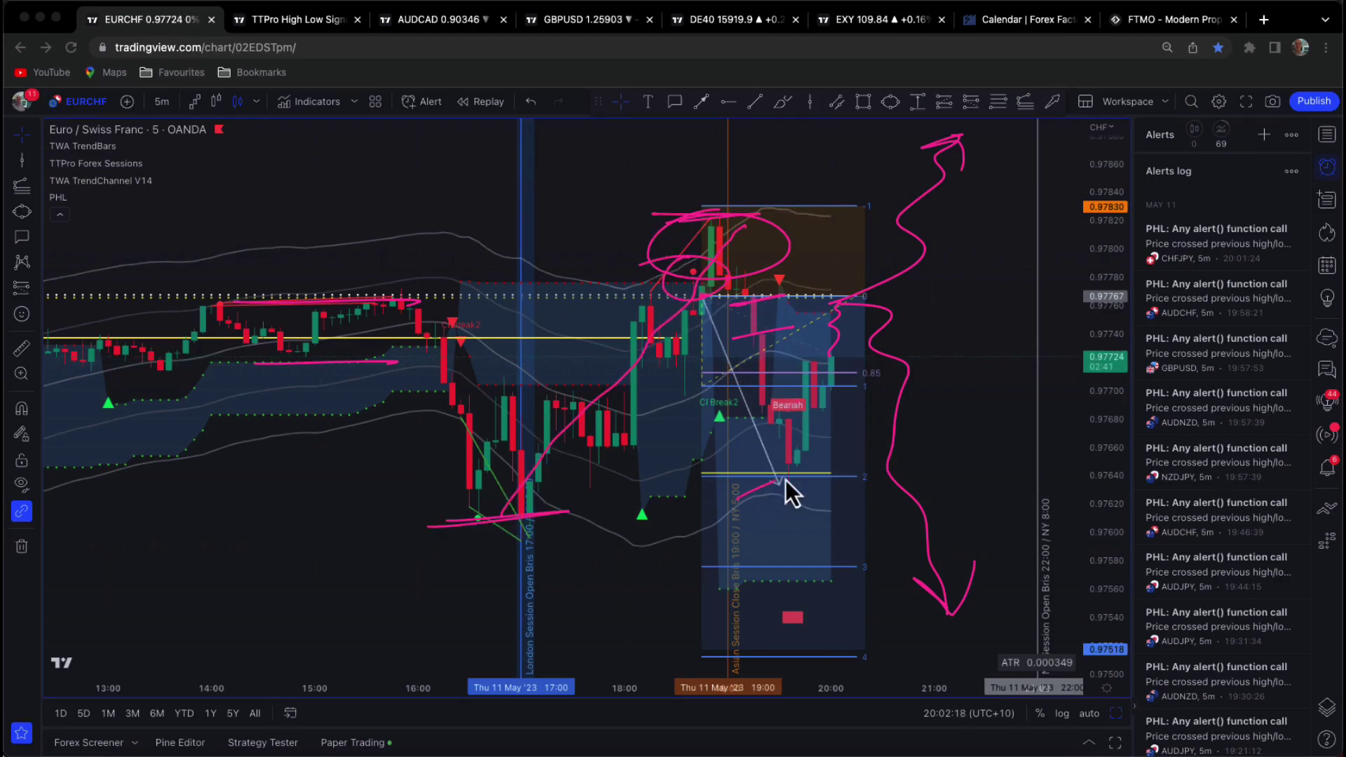
# - Underline and circle the level 2 target, handwrite "2:1" beside it, and clear the annotations
pyautogui.moveTo(786, 481)
pyautogui.mouseDown()
pyautogui.moveTo(854, 450)
pyautogui.moveTo(842, 466)
pyautogui.mouseUp()
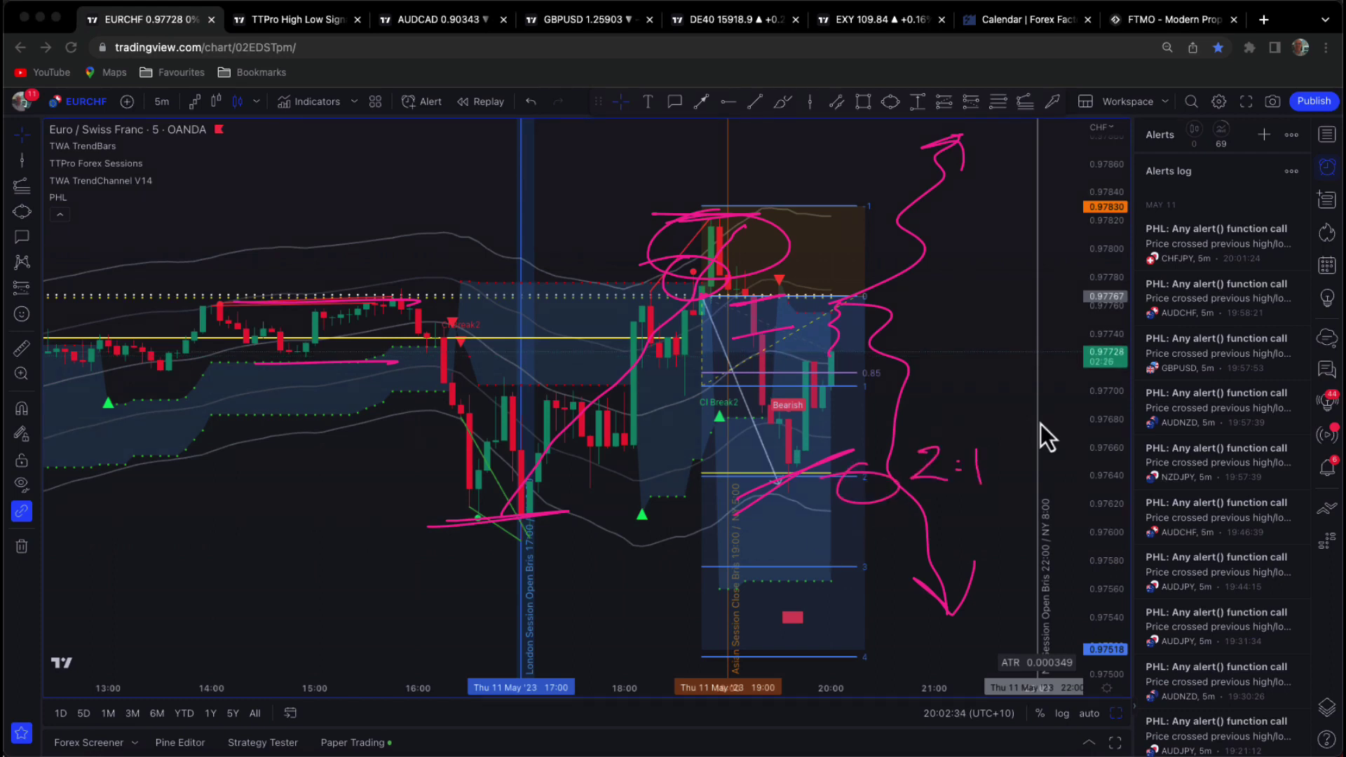
pyautogui.press('Escape')
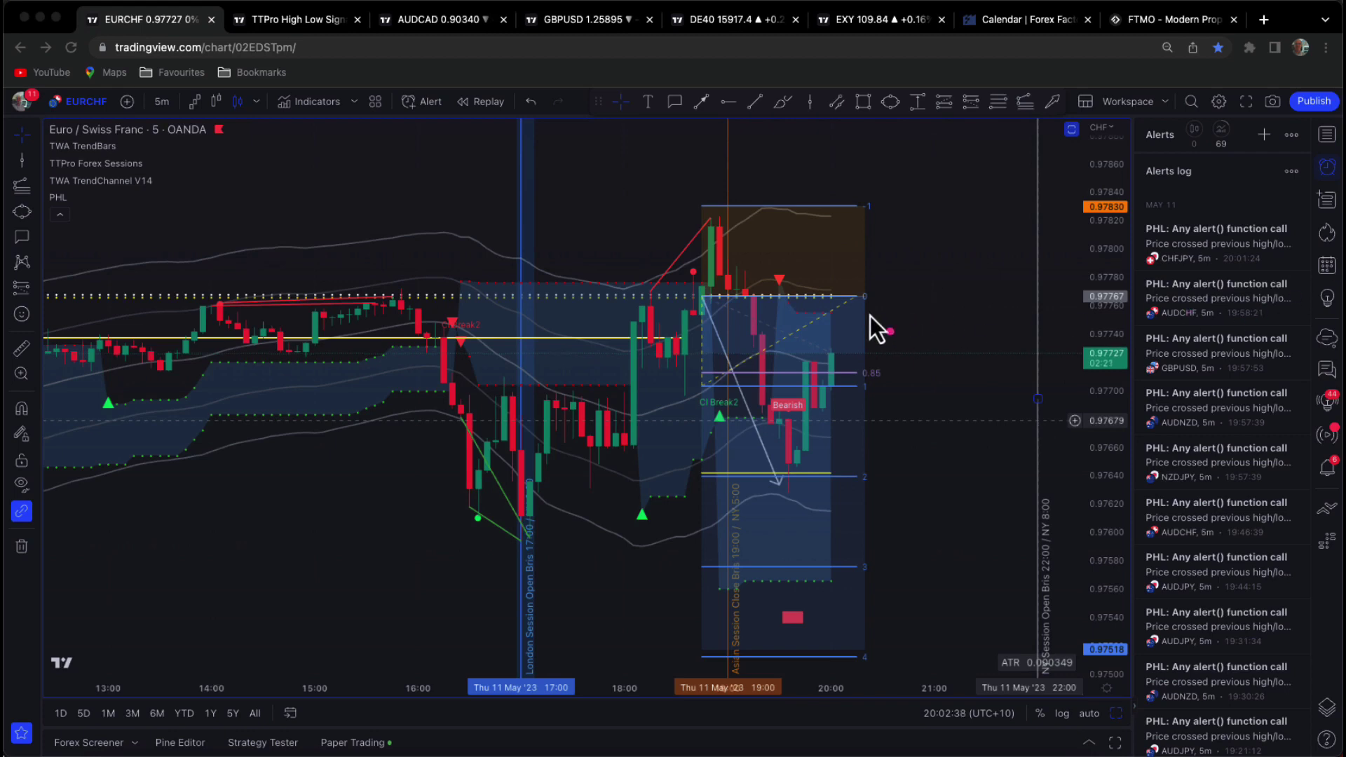
# - Underline the level 2 target, circle the retest area below the 0 level, and sketch a downward price path from it
pyautogui.click(777, 481)
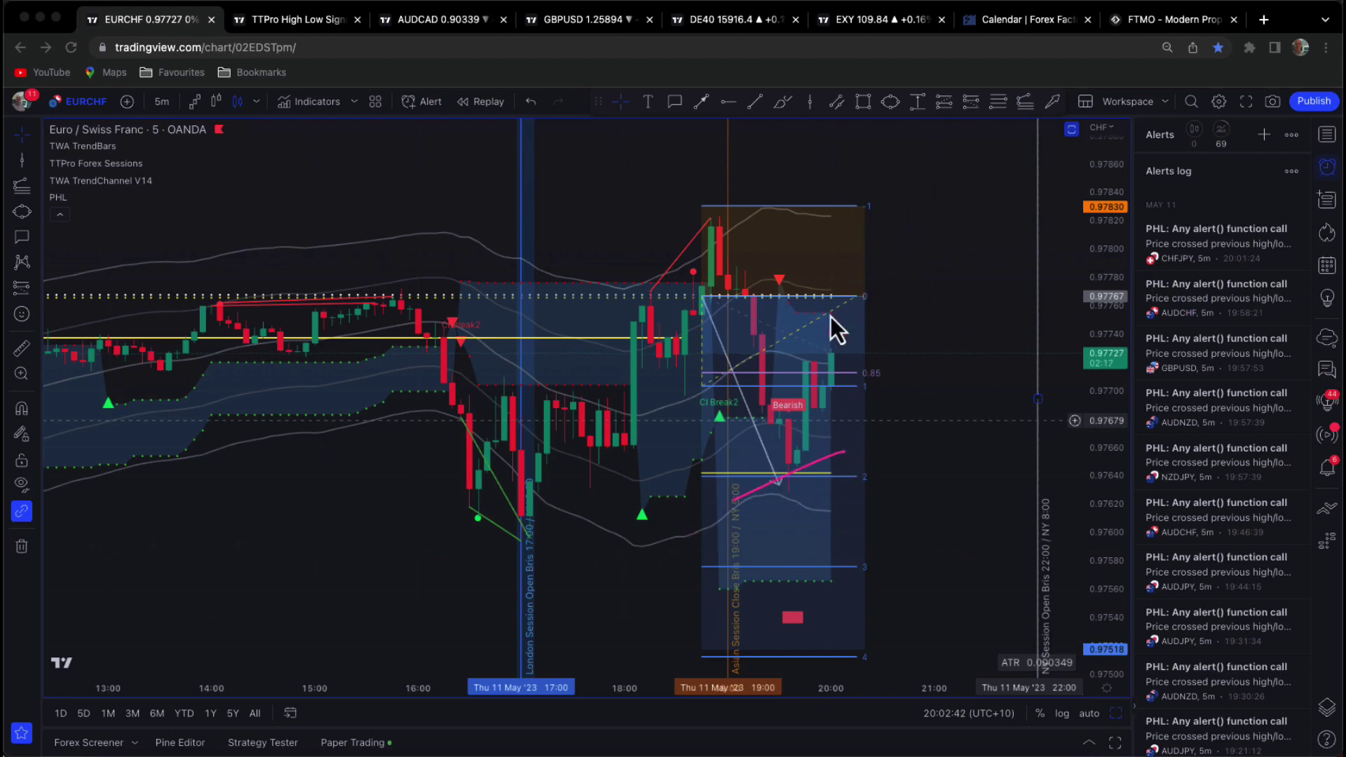
pyautogui.moveTo(804, 311)
pyautogui.mouseDown()
pyautogui.moveTo(860, 308)
pyautogui.moveTo(880, 273)
pyautogui.moveTo(885, 319)
pyautogui.moveTo(1014, 566)
pyautogui.mouseUp()
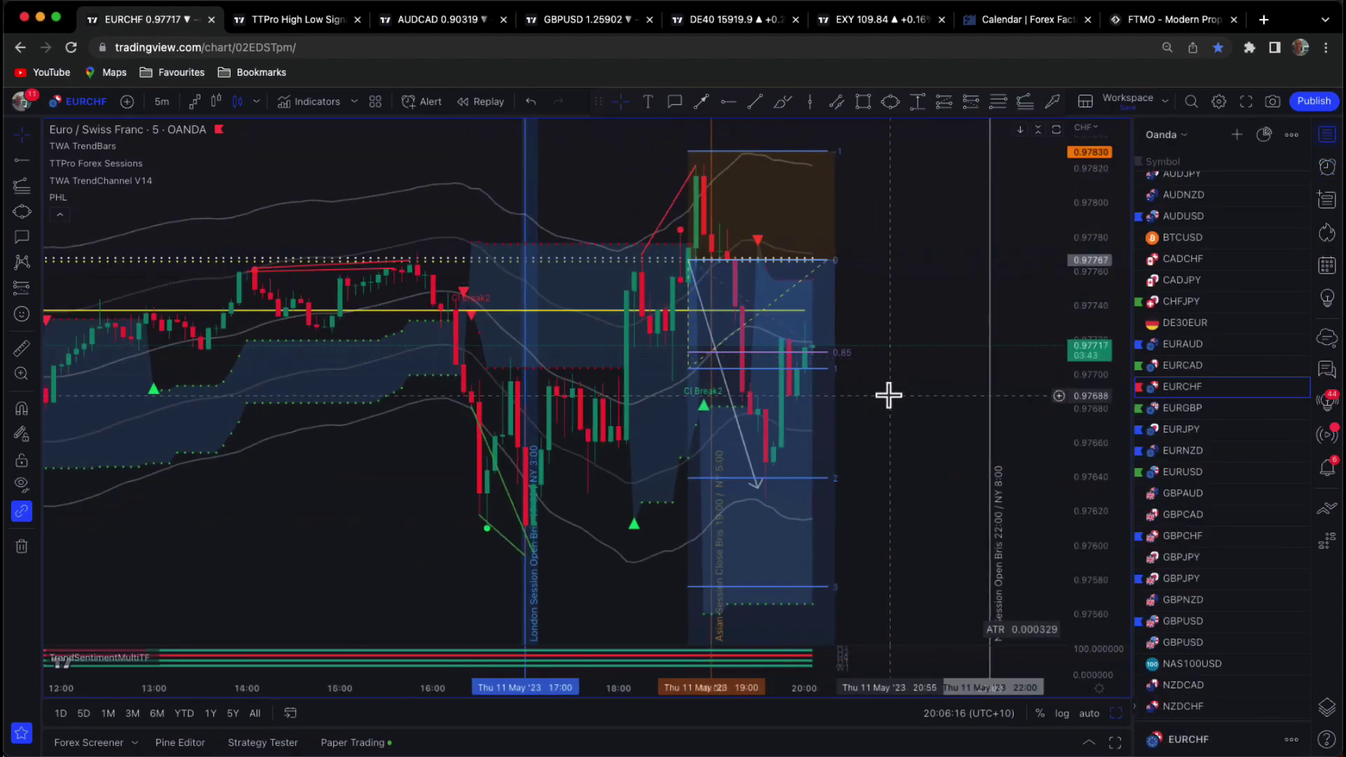
pyautogui.scroll(3, 890, 400)
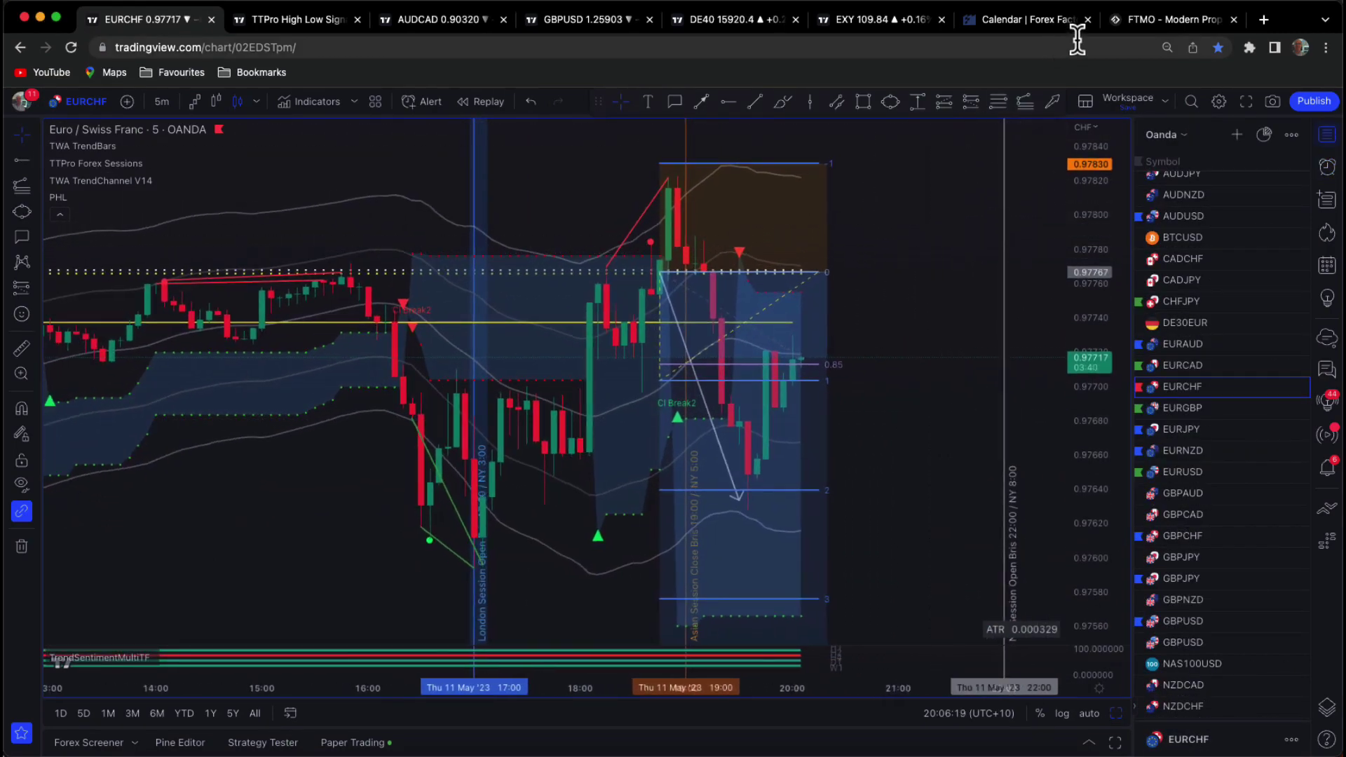
pyautogui.hscroll(-2, 937, 241)
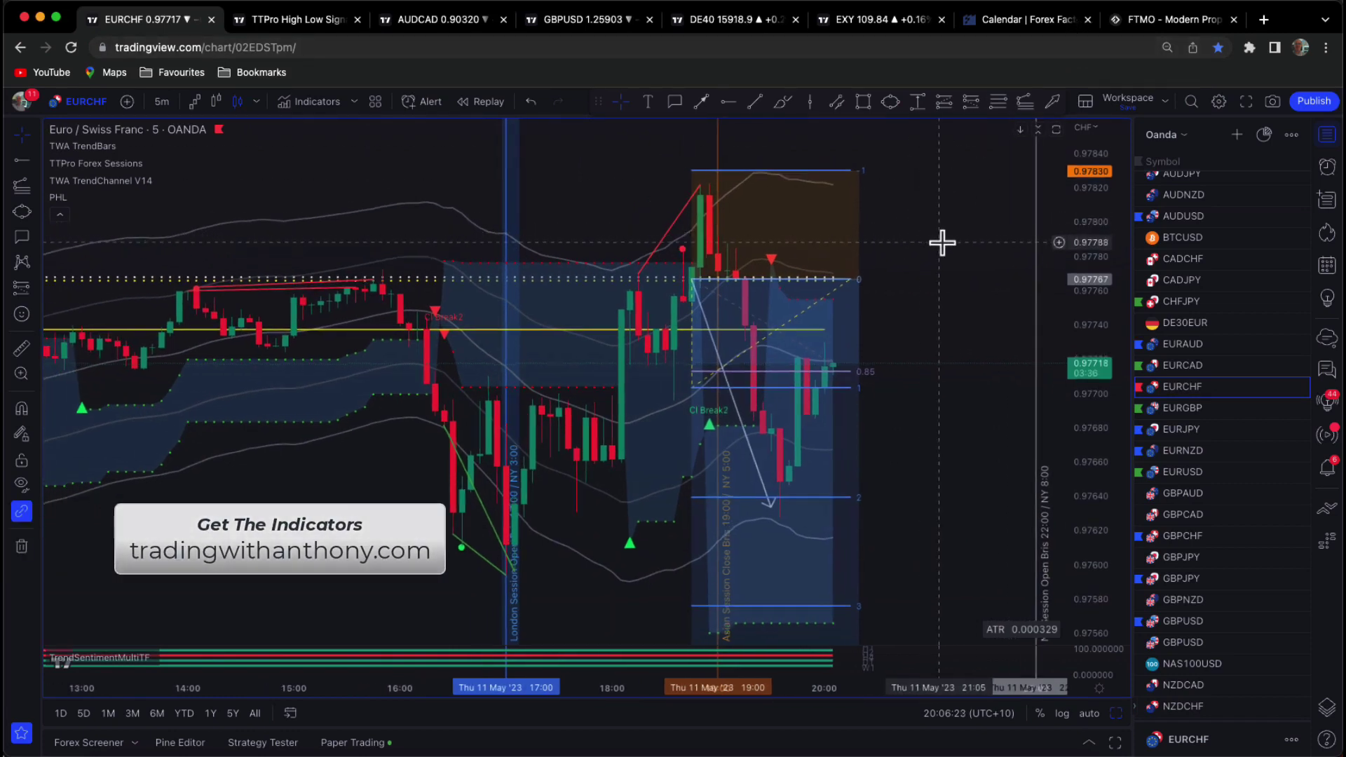